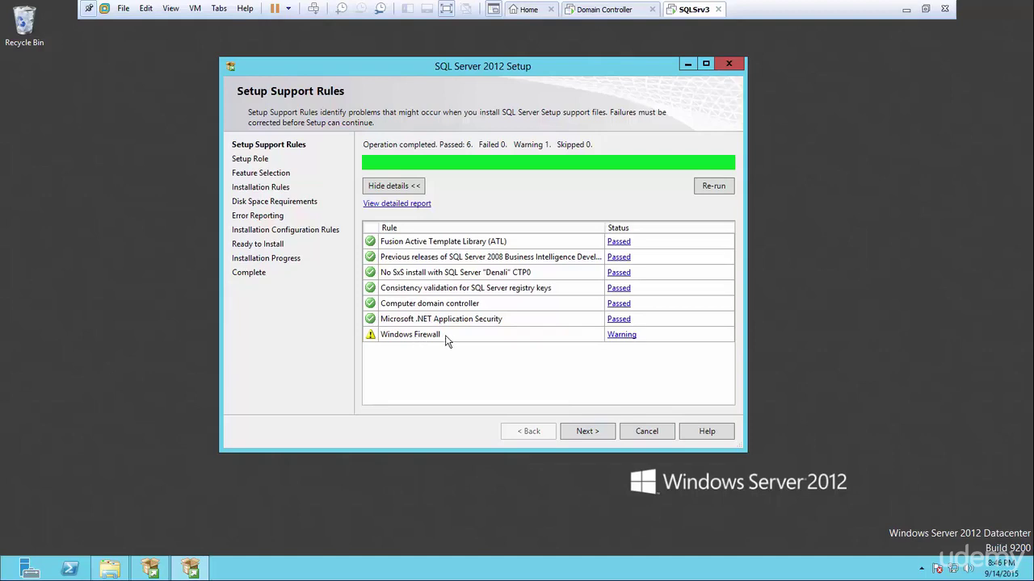
Accept the setup support rules, which passed with only a Windows Firewall warning.
left_click(588, 431)
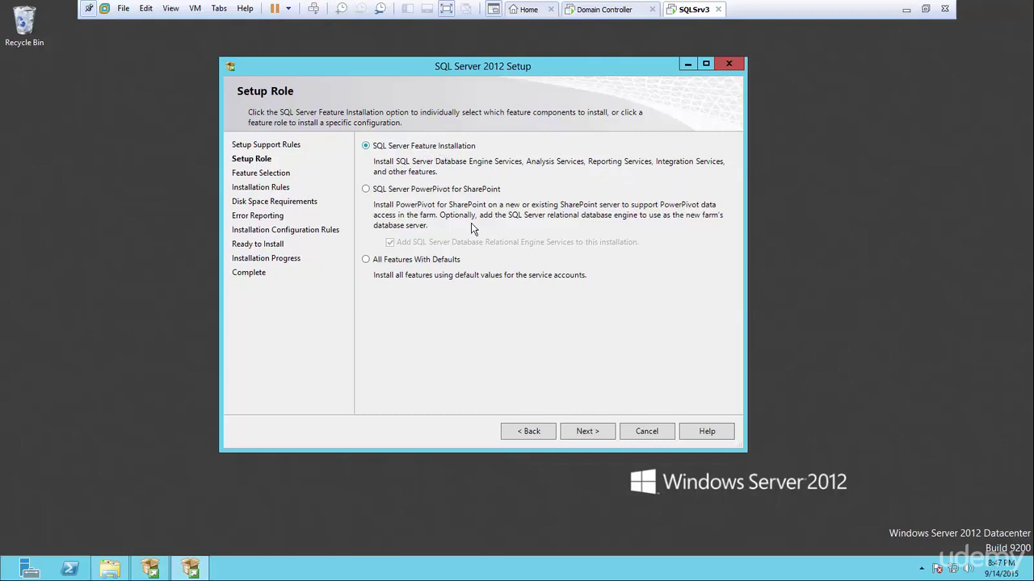
Keep SQL Server Feature Installation and select all features except Analysis Services and Reporting Services - SharePoint.
left_click(586, 432)
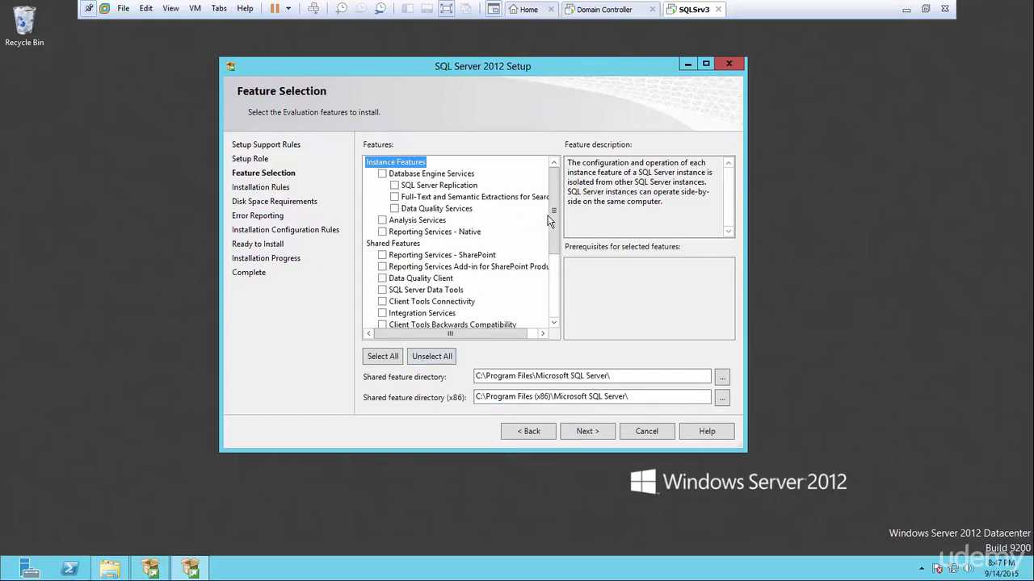
scroll(555, 208, "down", 3)
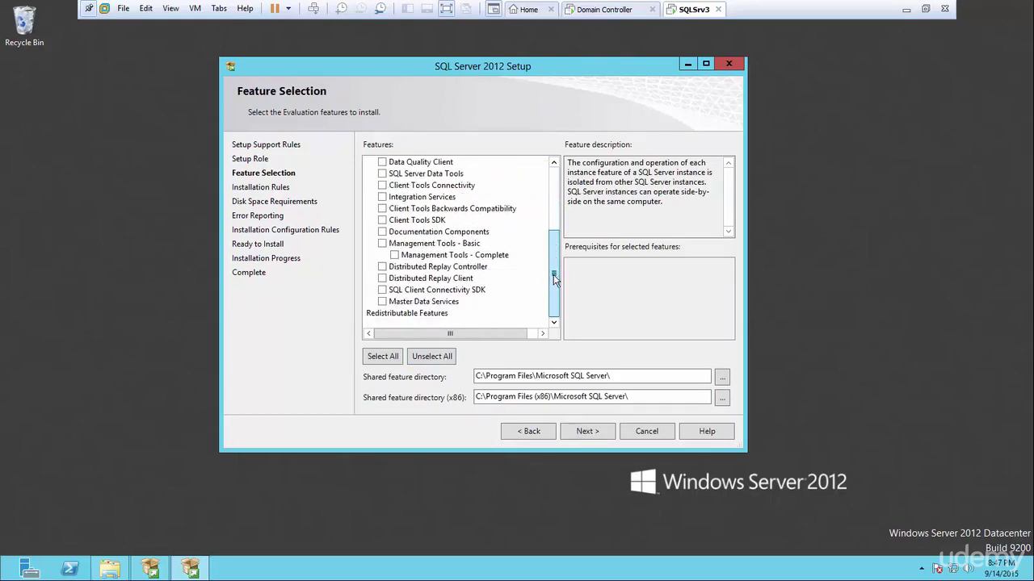
scroll(553, 202, "up", 3)
left_click(385, 360)
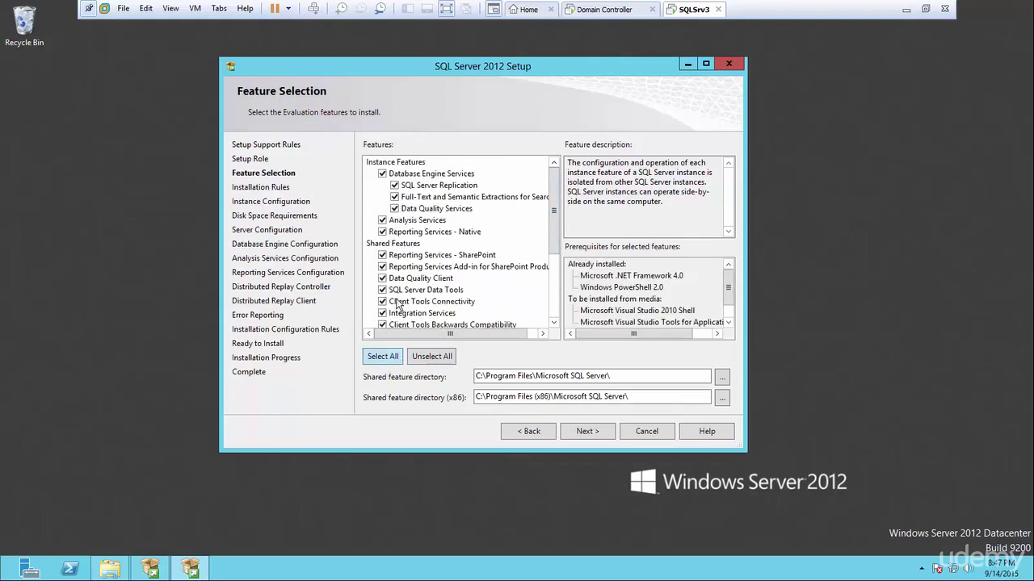
left_click(383, 221)
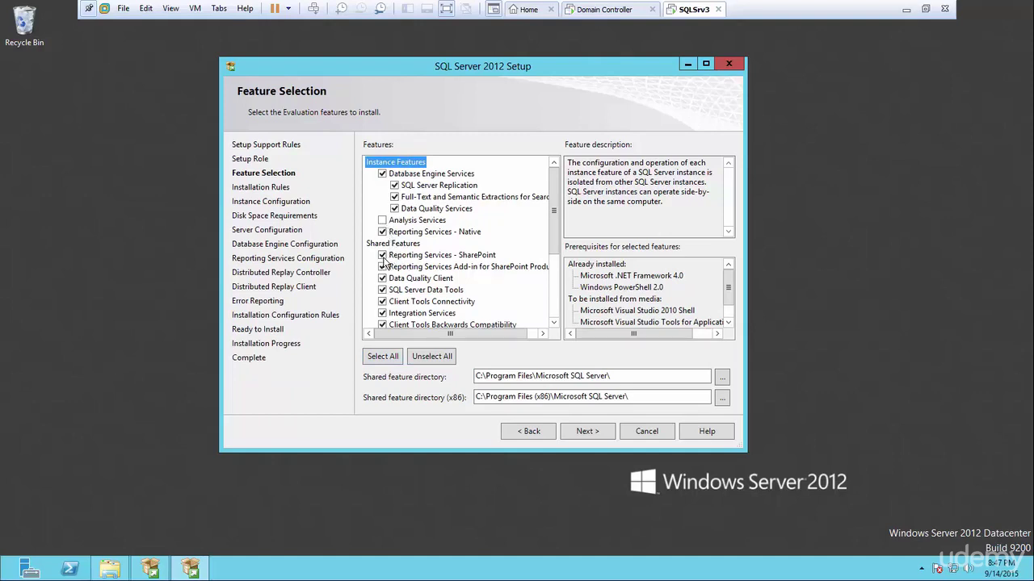
left_click(383, 256)
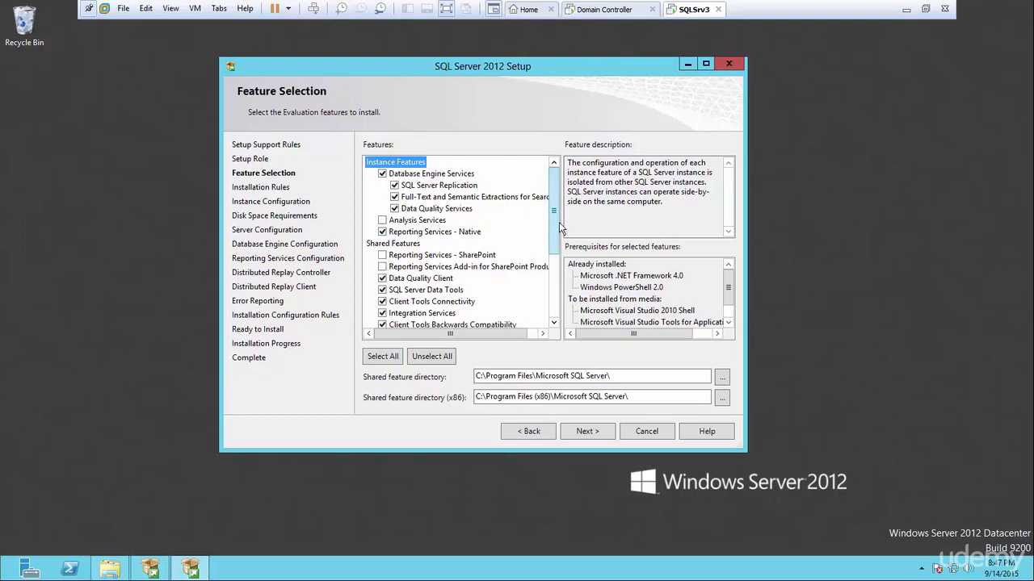
left_click_drag(557, 223, 557, 188)
left_click_drag(555, 200, 557, 174)
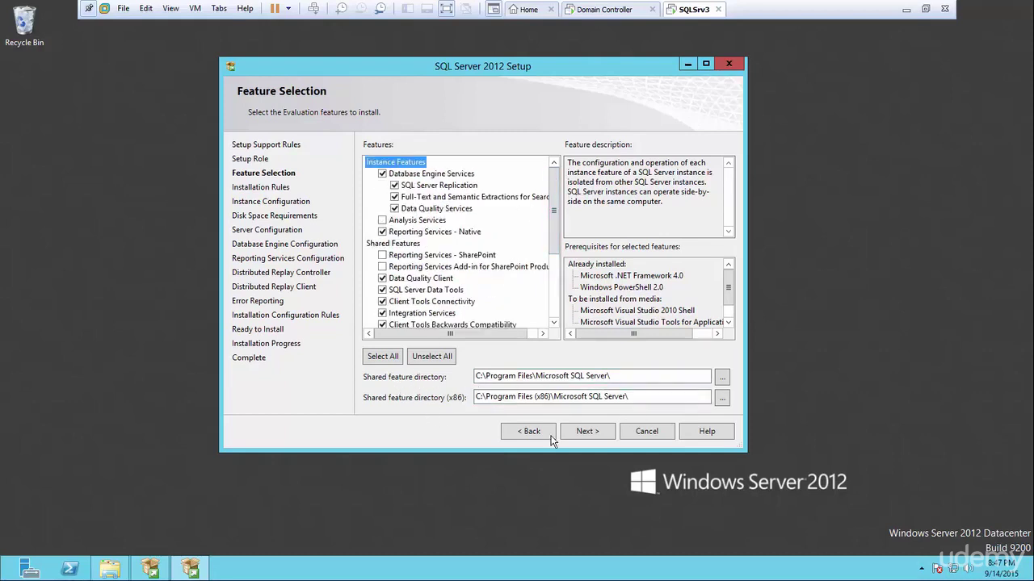
left_click(588, 431)
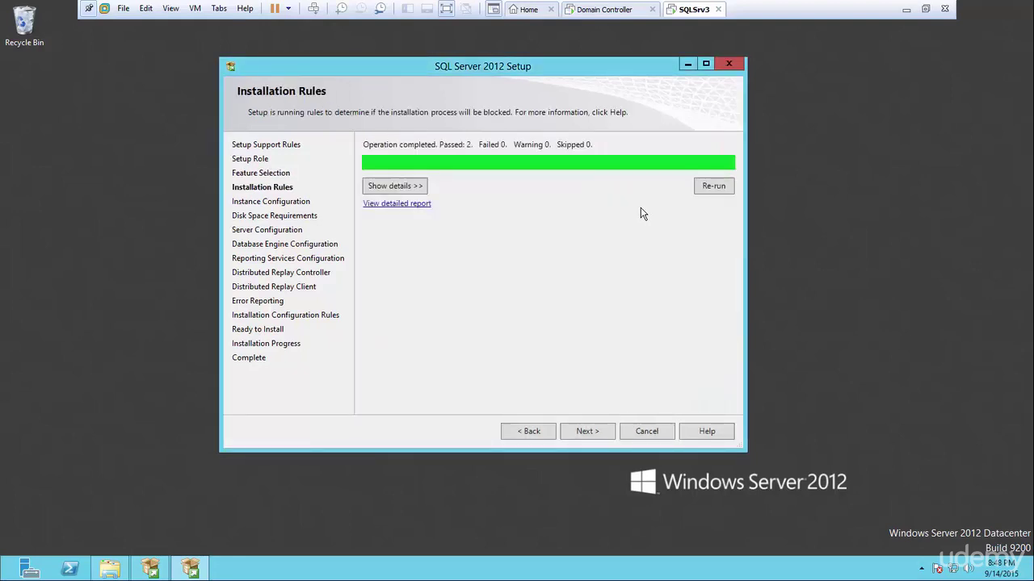
Review the passed installation rule details and keep the default MSSQLSERVER instance.
left_click(419, 188)
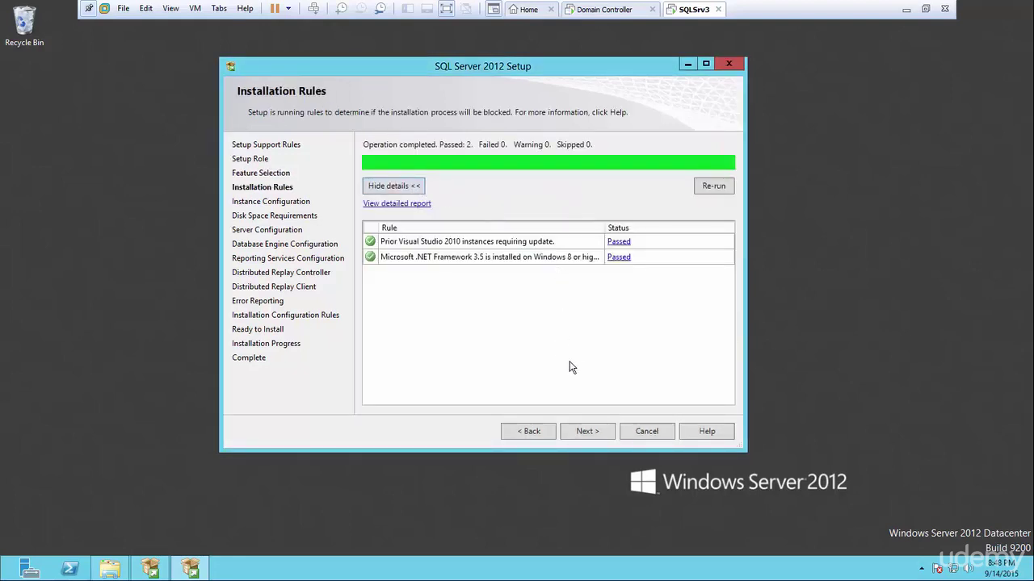
left_click(580, 430)
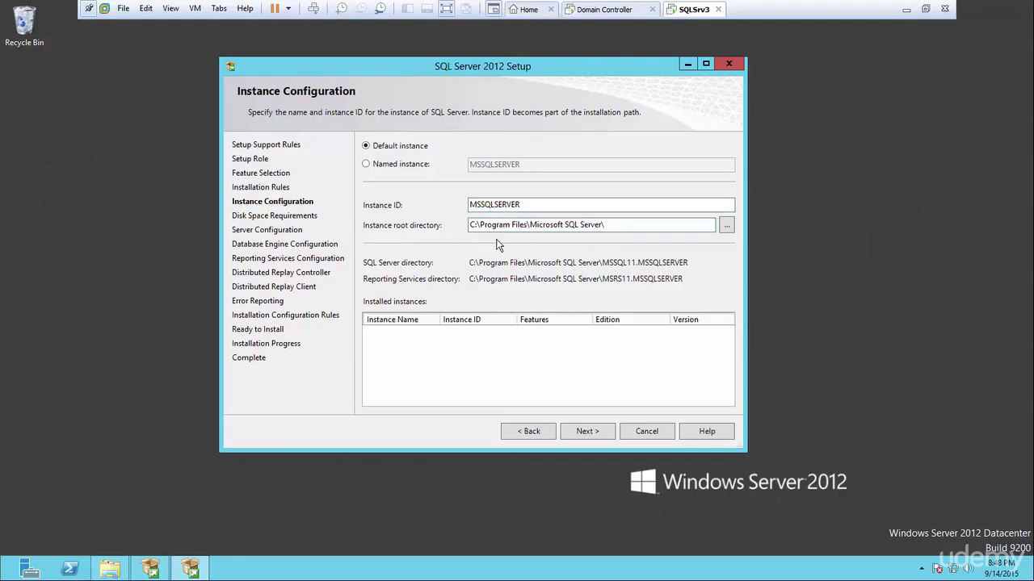
left_click(583, 430)
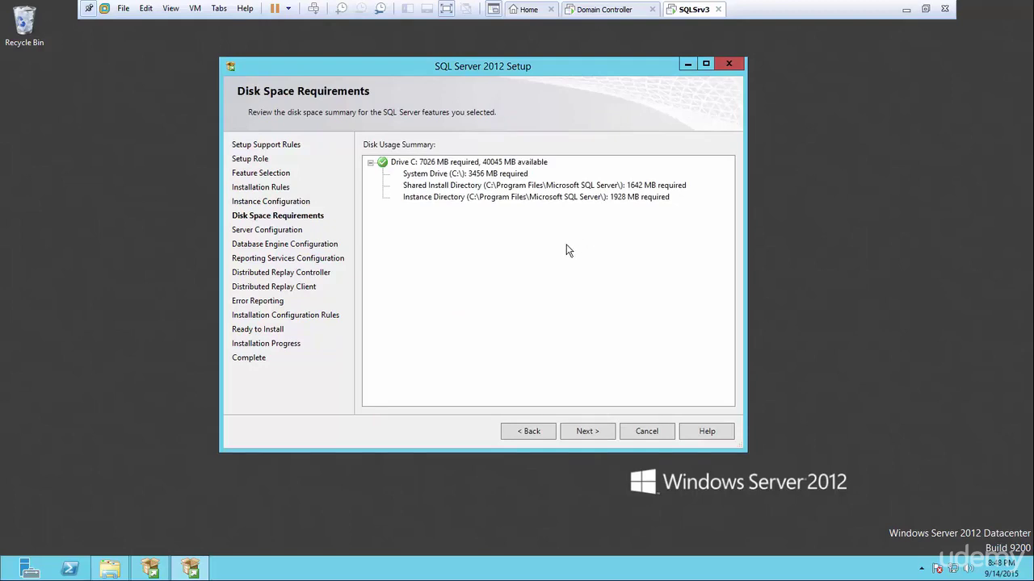
Set the SQL Server Agent service account to the dedicated domain service account.
left_click(583, 431)
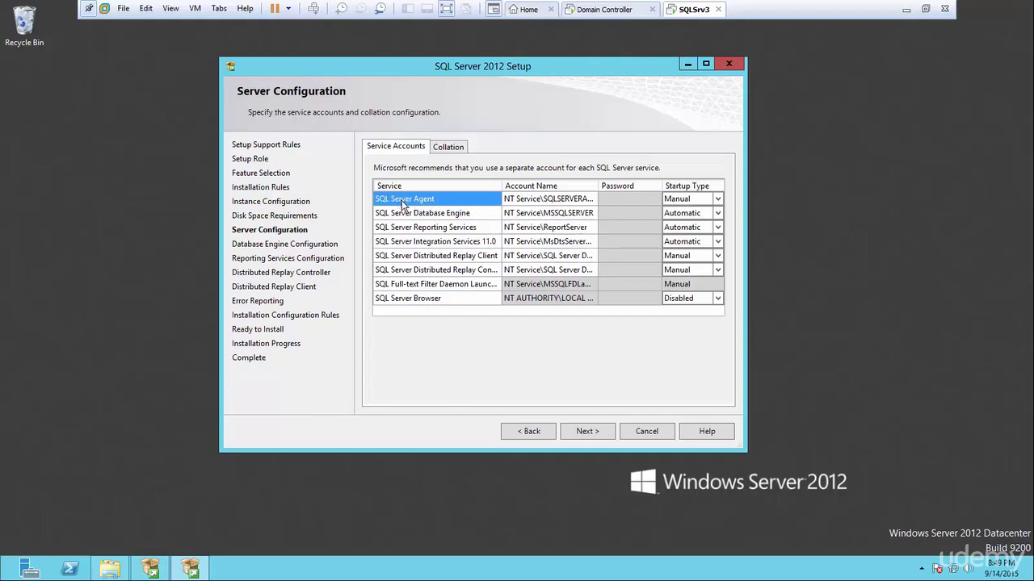
left_click(592, 200)
left_click(592, 199)
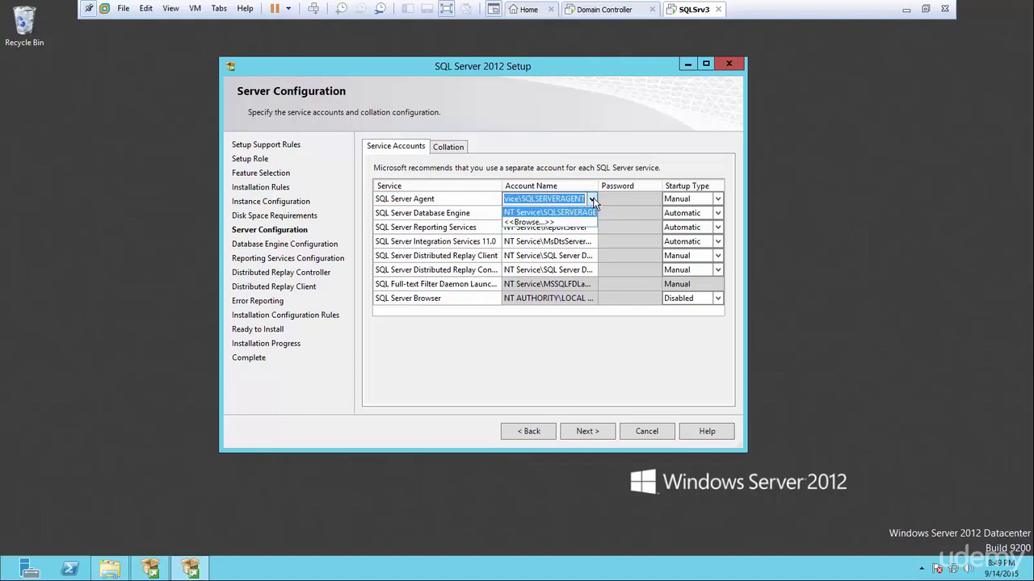
left_click(538, 223)
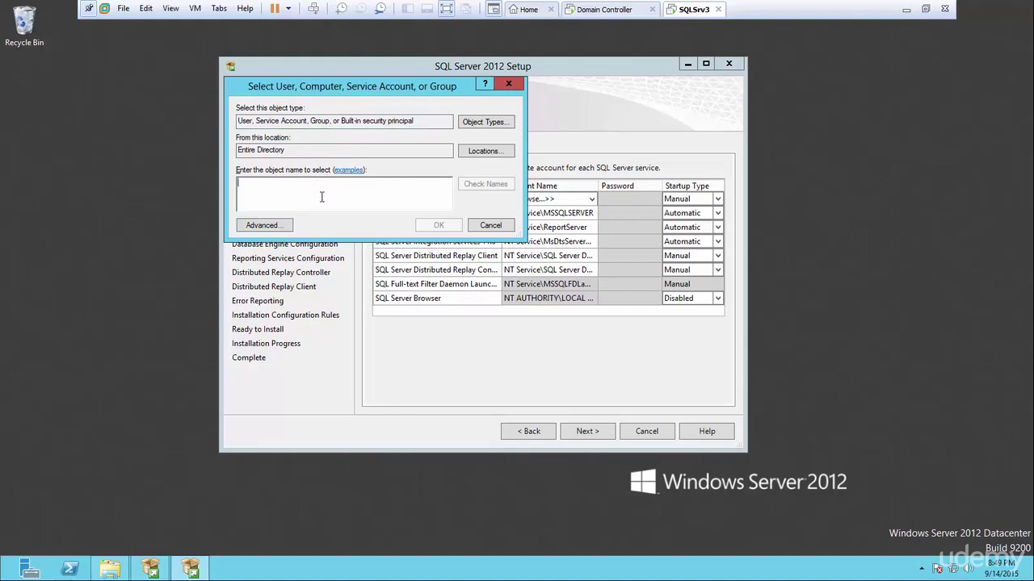
type("ss")
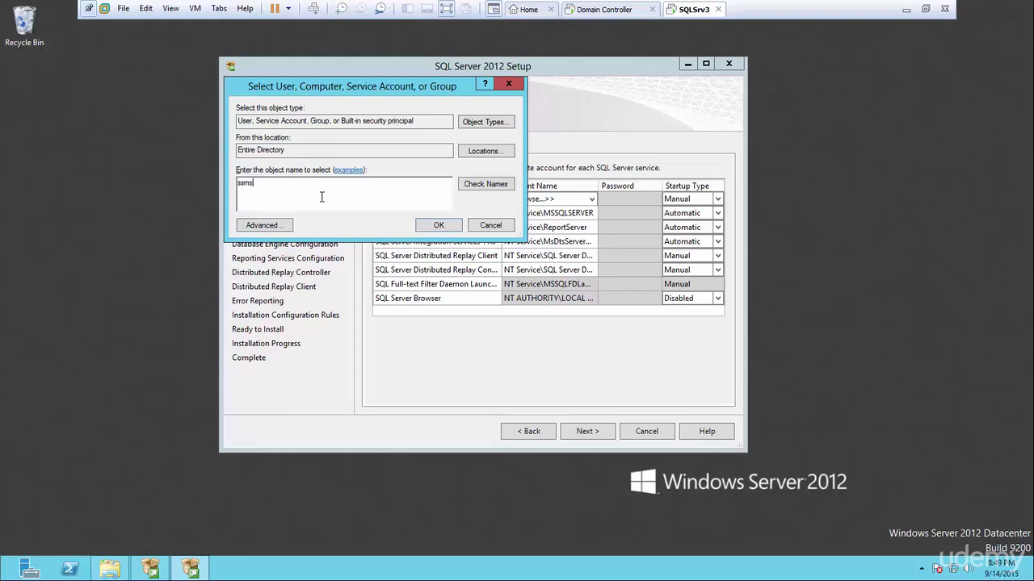
type("ms")
left_click(477, 187)
left_click(277, 226)
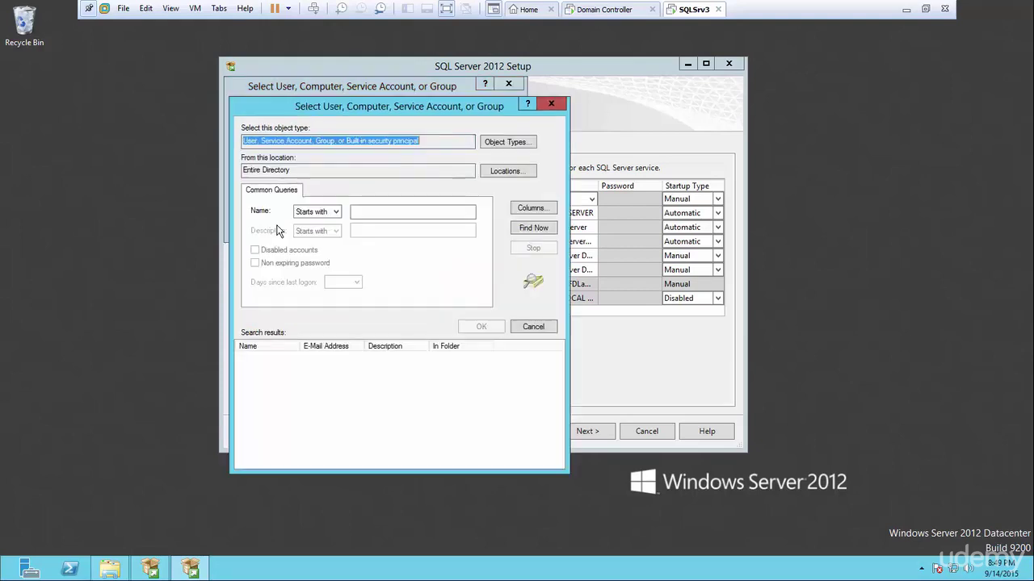
left_click(361, 210)
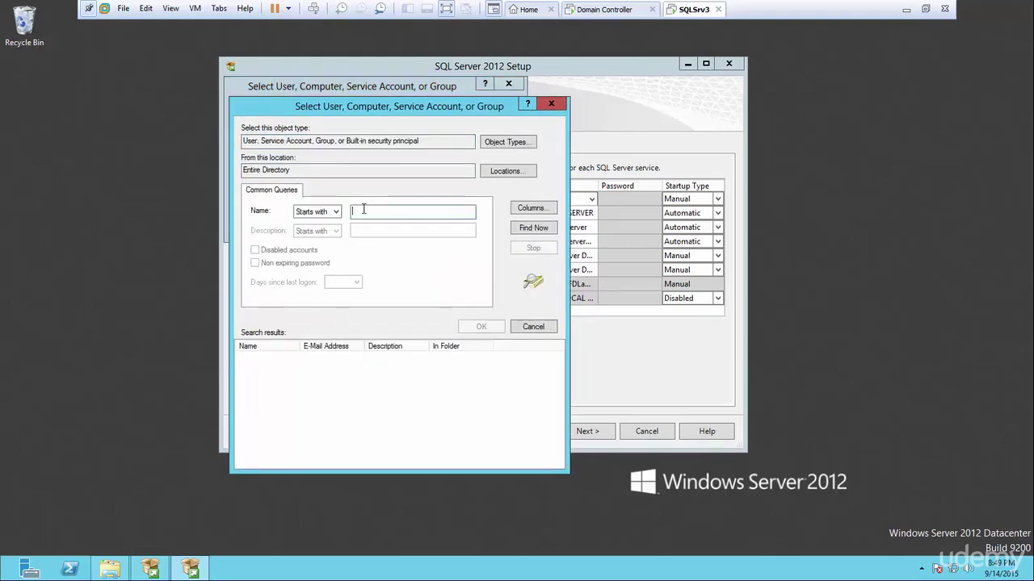
left_click(526, 233)
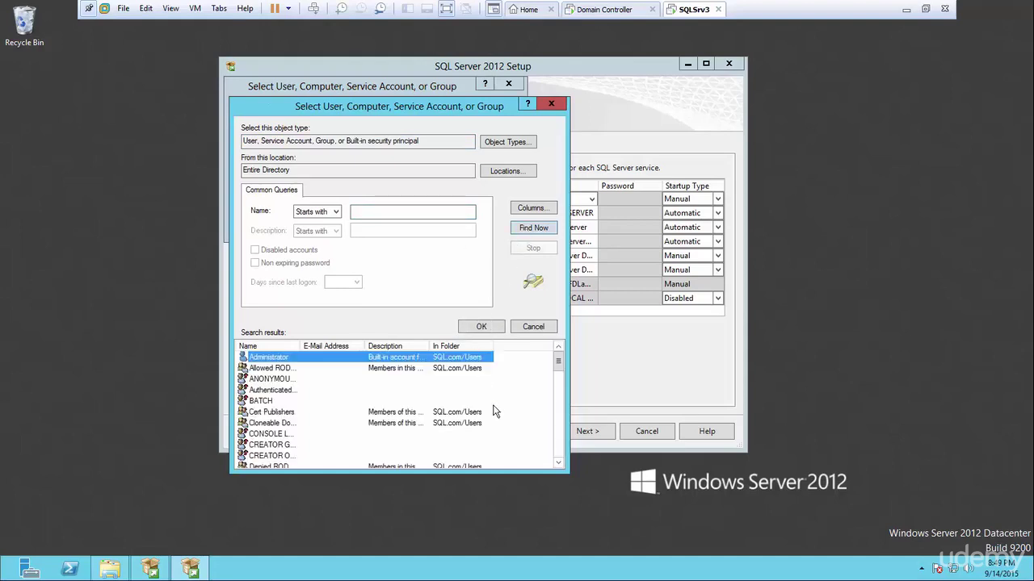
left_click_drag(557, 361, 559, 474)
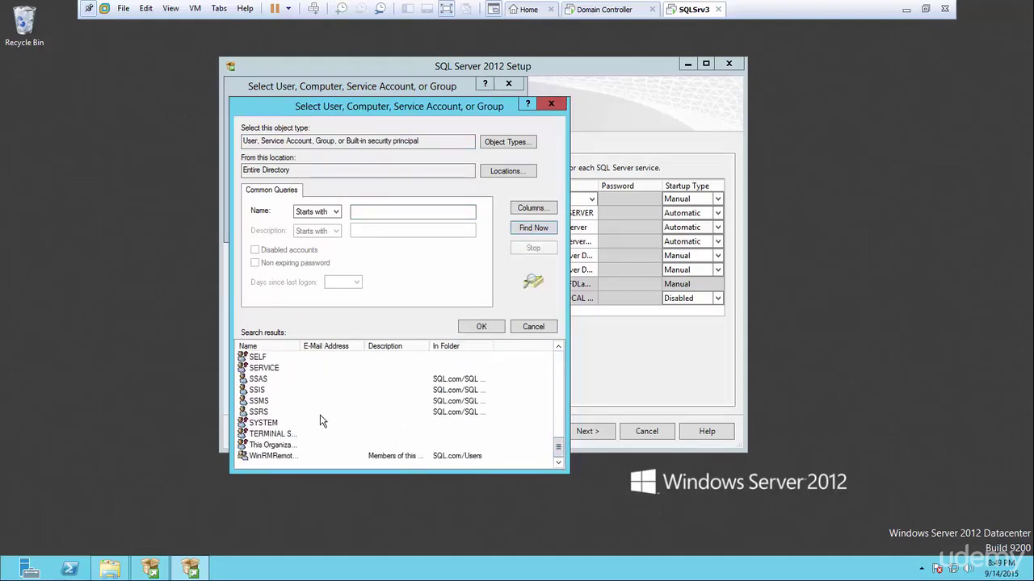
double_click(269, 402)
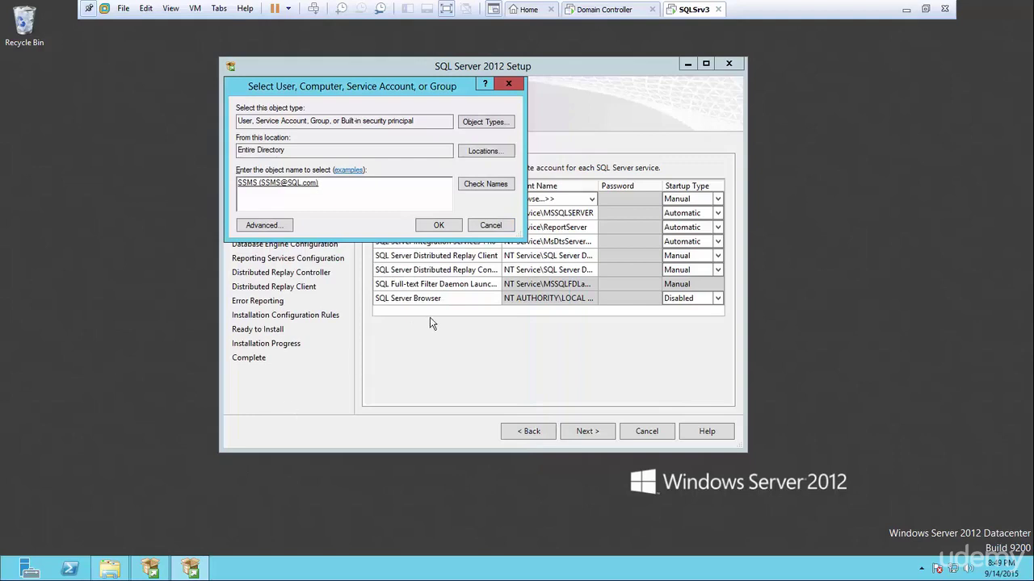
left_click(429, 226)
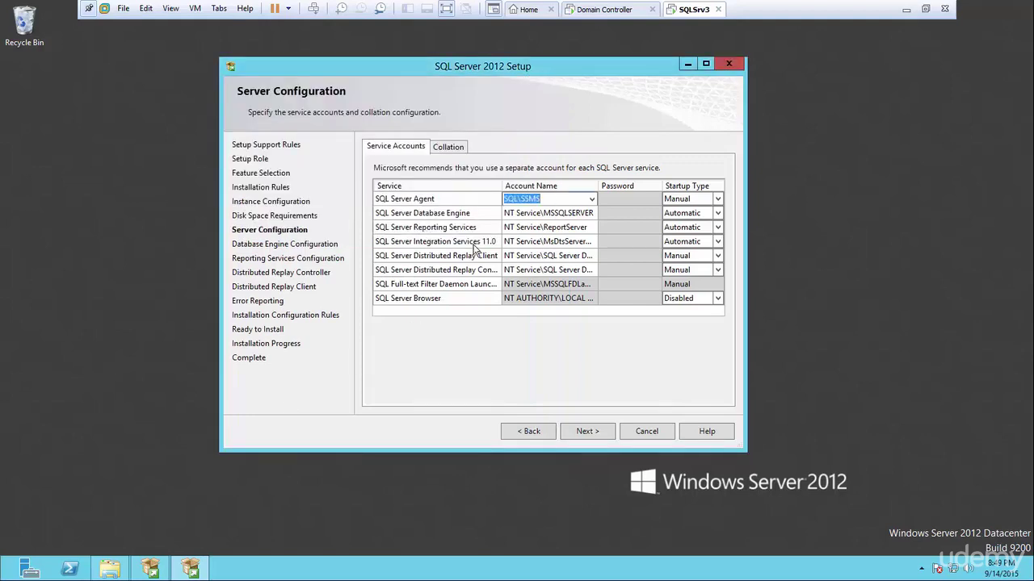
Set the Database Engine service account to the same domain service account.
left_click(592, 214)
left_click(533, 236)
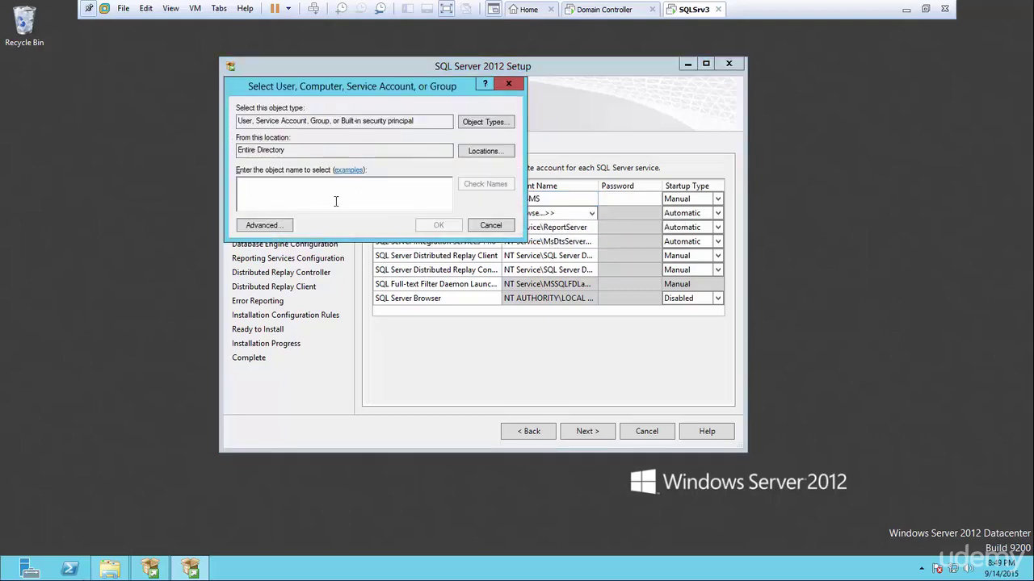
type("ssms")
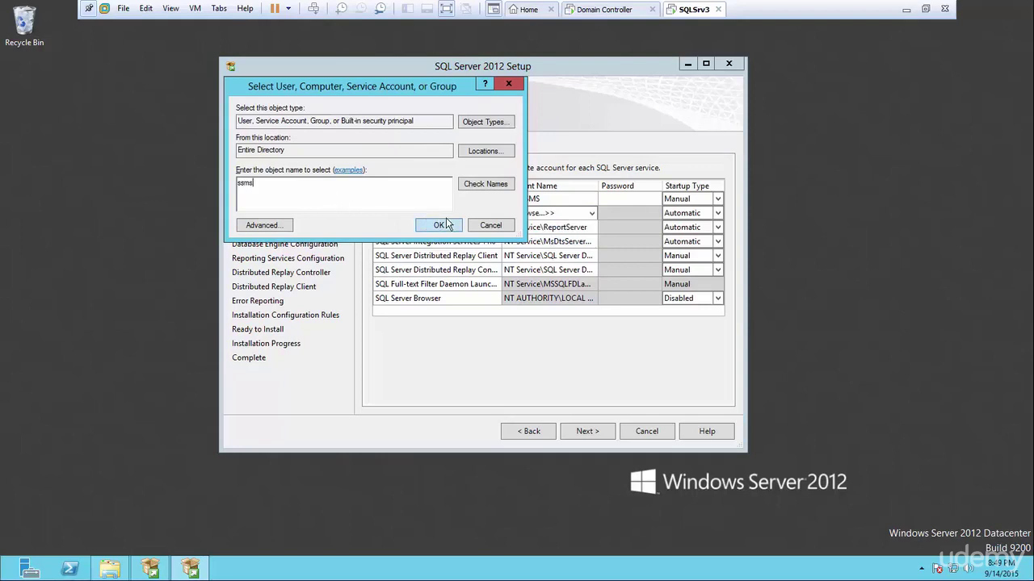
left_click(472, 186)
left_click(438, 226)
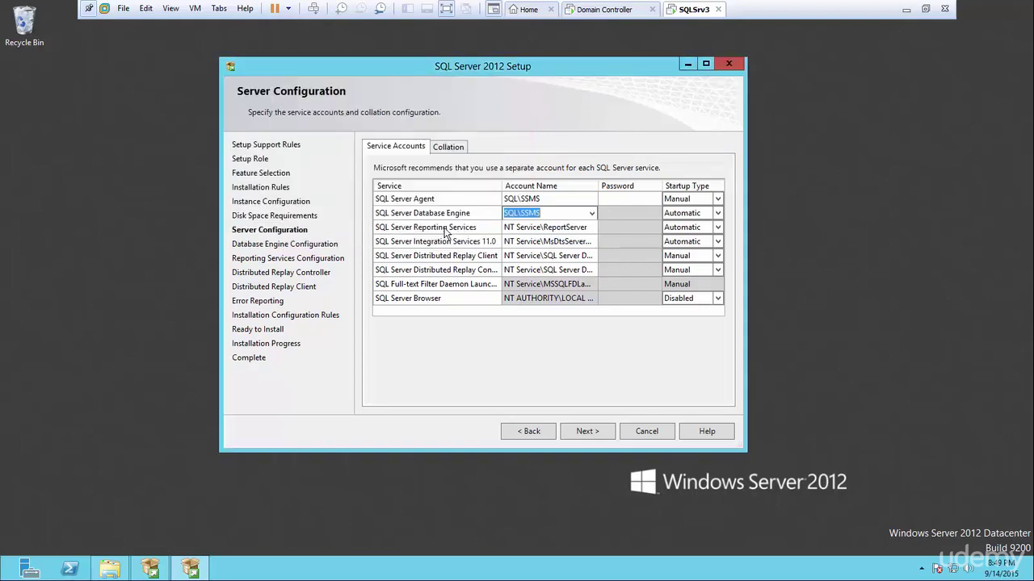
Enter the service account password and set SQL Server Agent startup to Automatic.
left_click(620, 197)
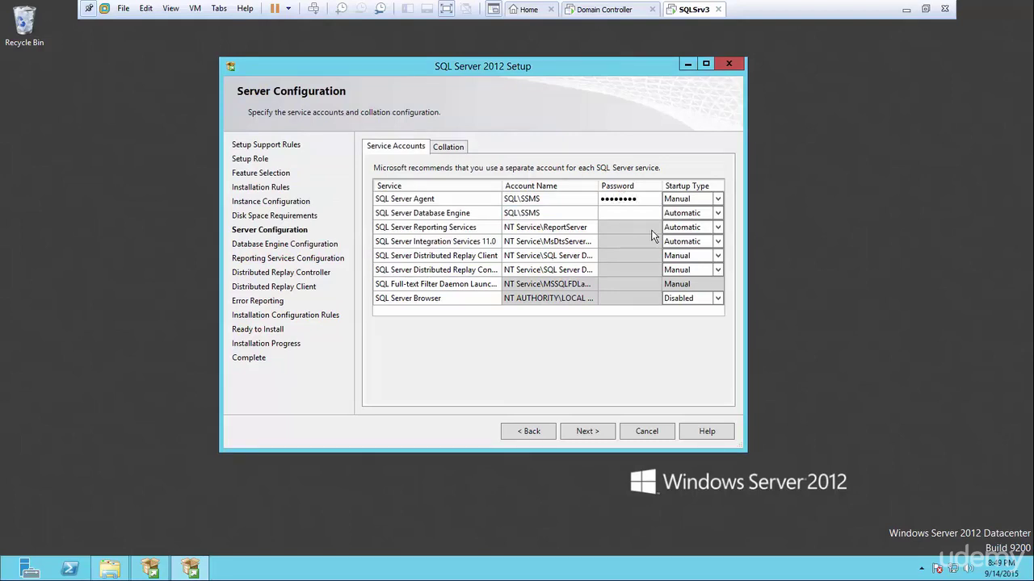
type("•••")
left_click(717, 199)
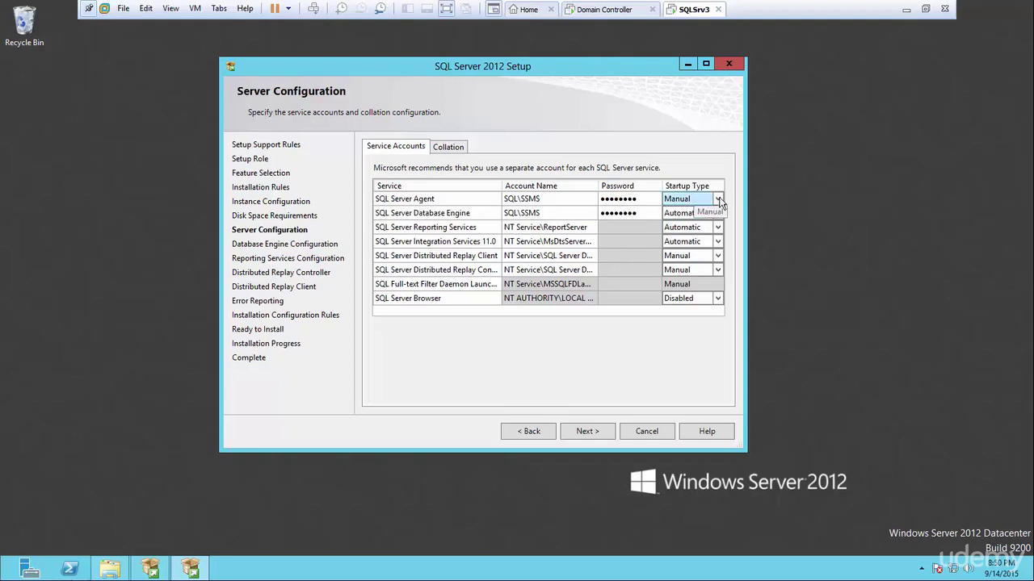
left_click(717, 202)
left_click(683, 213)
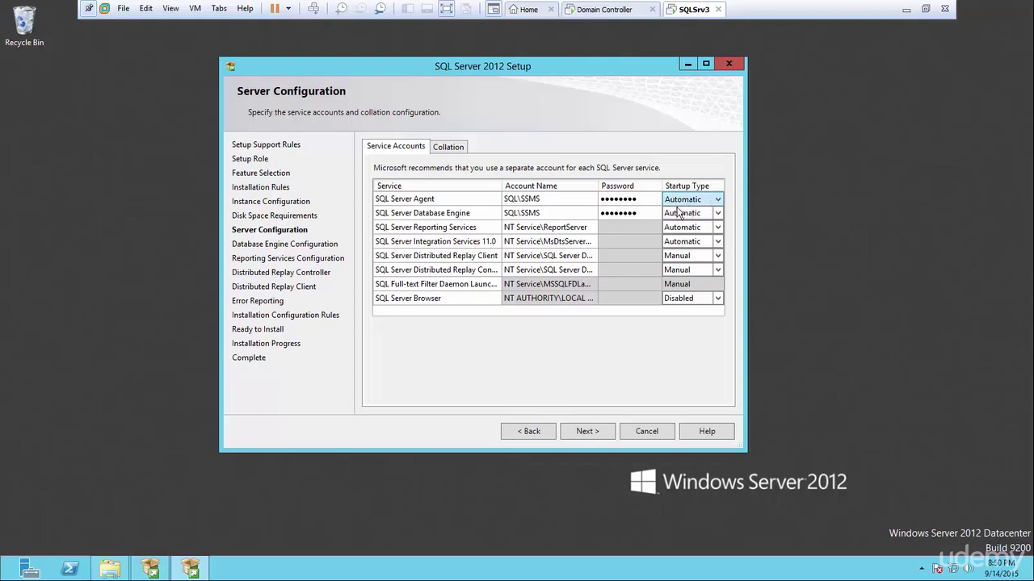
Set Reporting Services and Integration Services startup types to Manual.
left_click(716, 228)
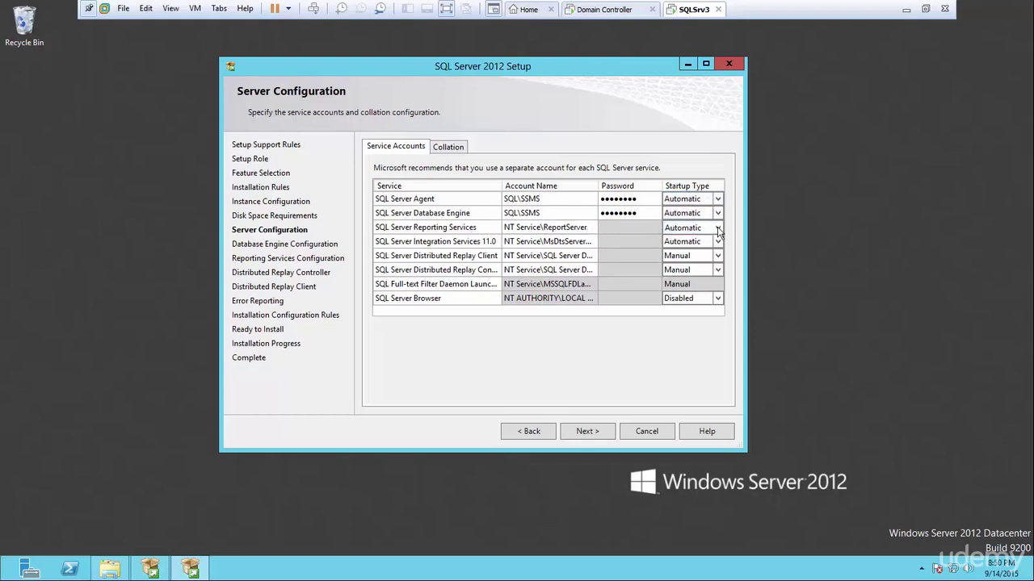
left_click(718, 231)
left_click(701, 261)
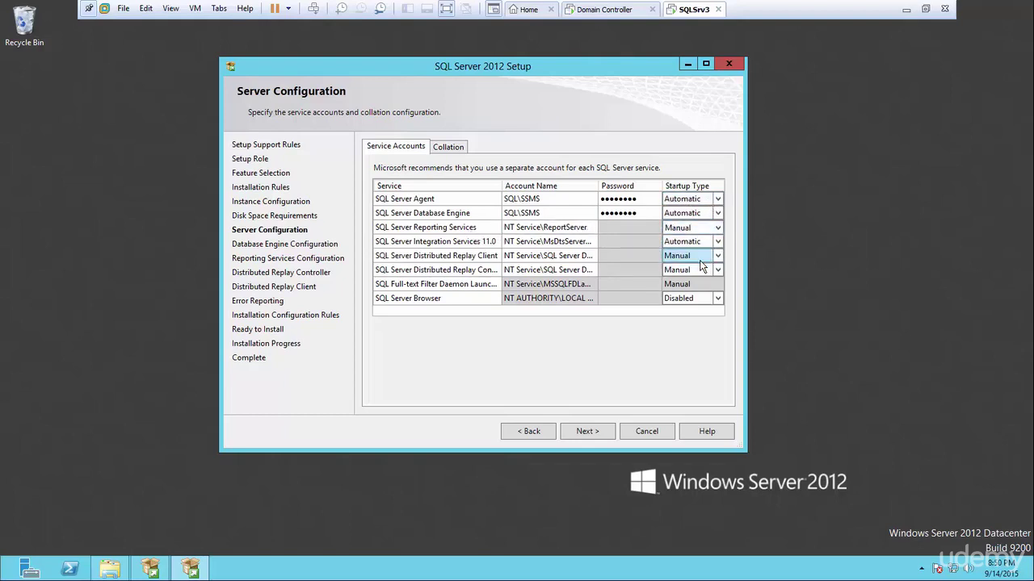
left_click(718, 241)
left_click(717, 241)
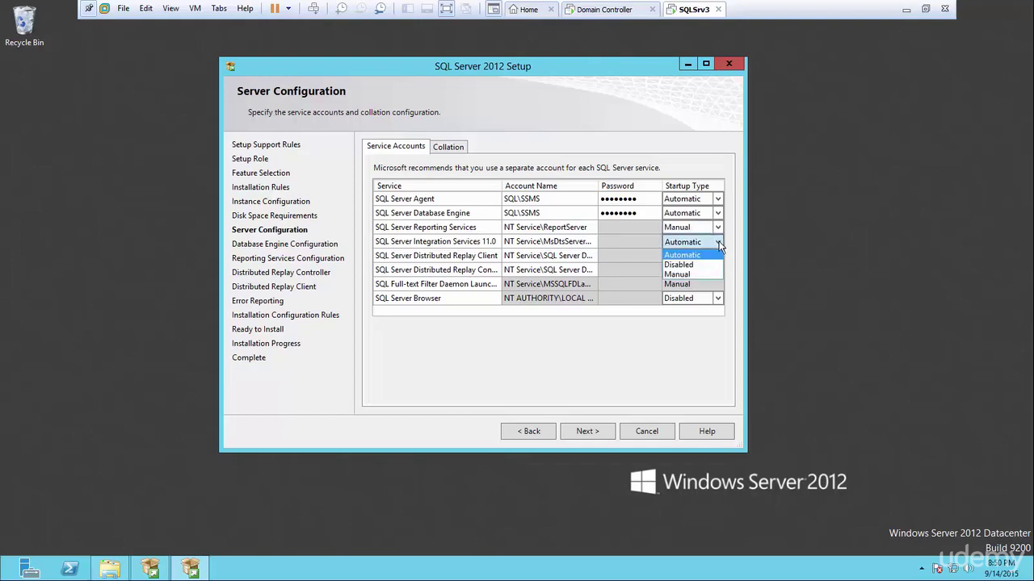
left_click(704, 271)
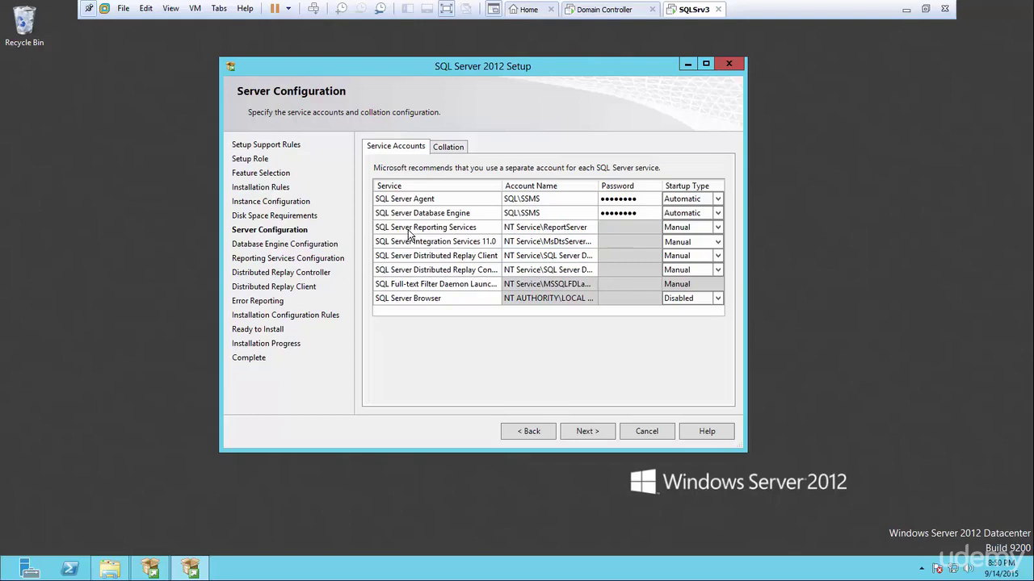
Assign Reporting Services its own domain service account and enter its password.
left_click(541, 230)
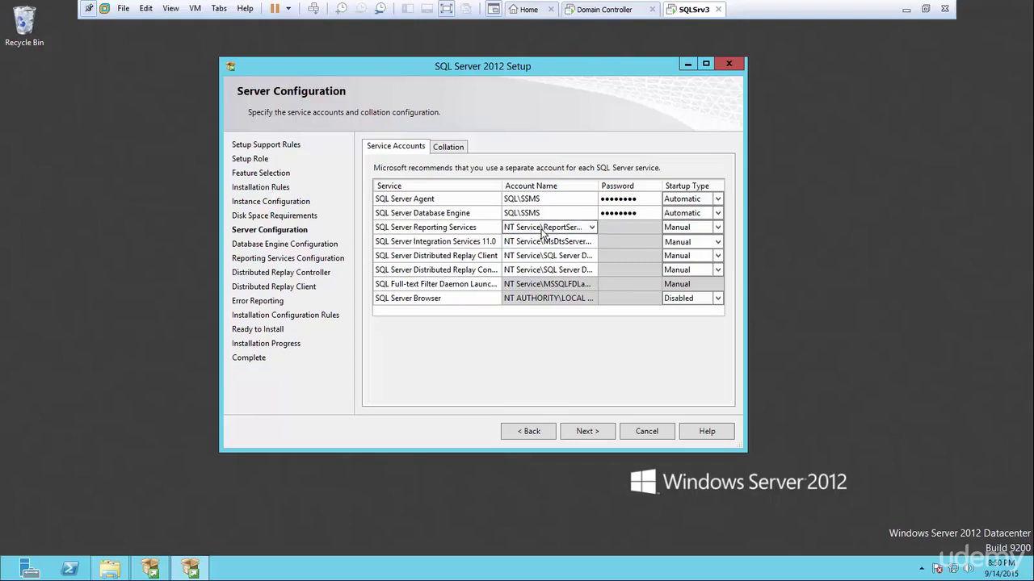
left_click(591, 229)
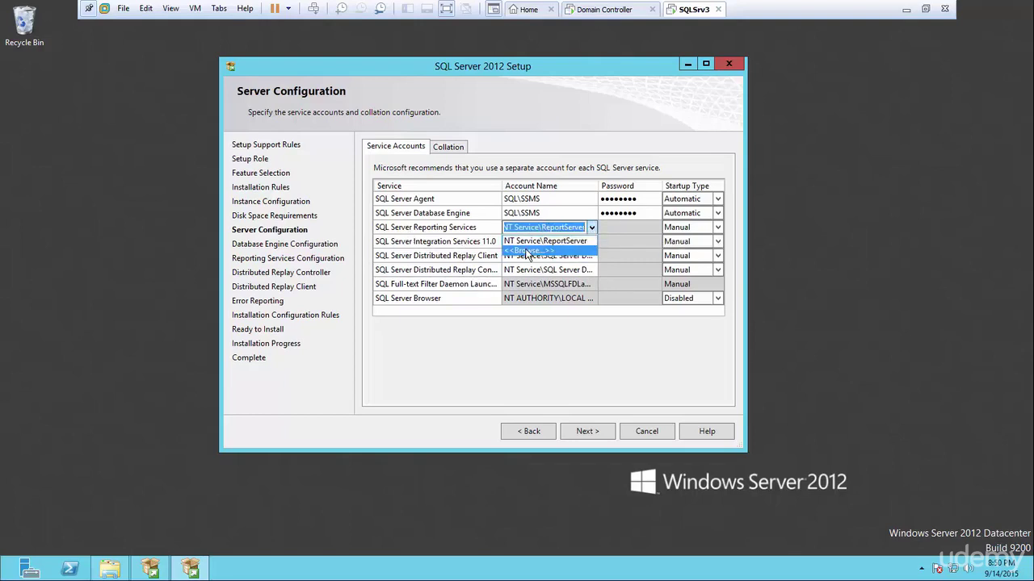
left_click(526, 253)
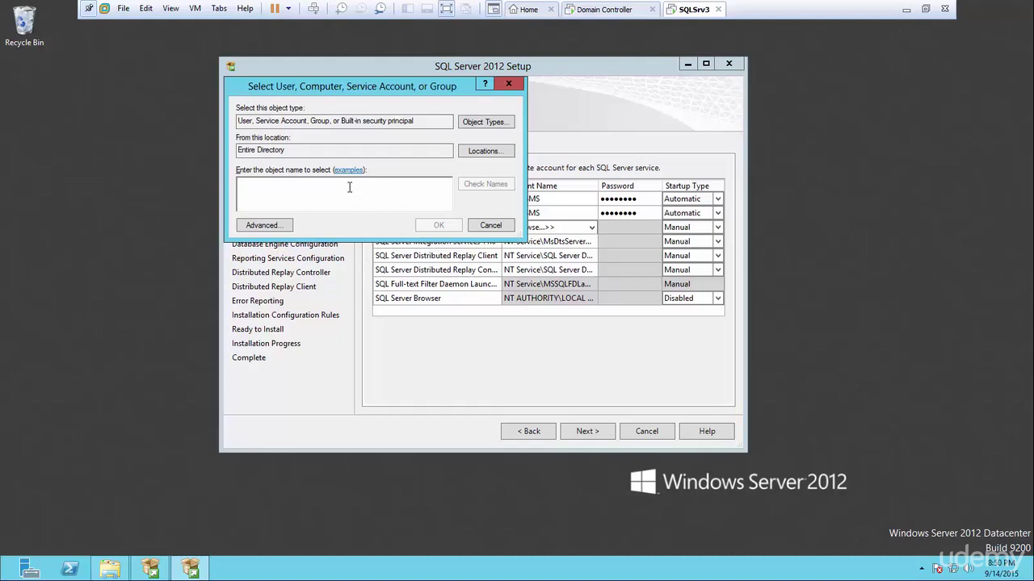
type("ssrs")
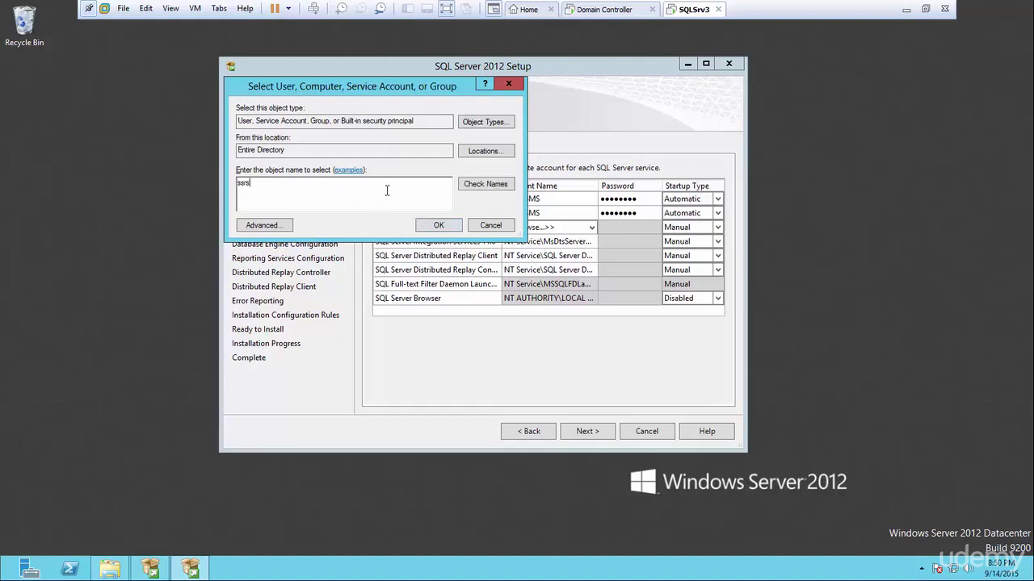
left_click(476, 186)
left_click(436, 225)
left_click(624, 230)
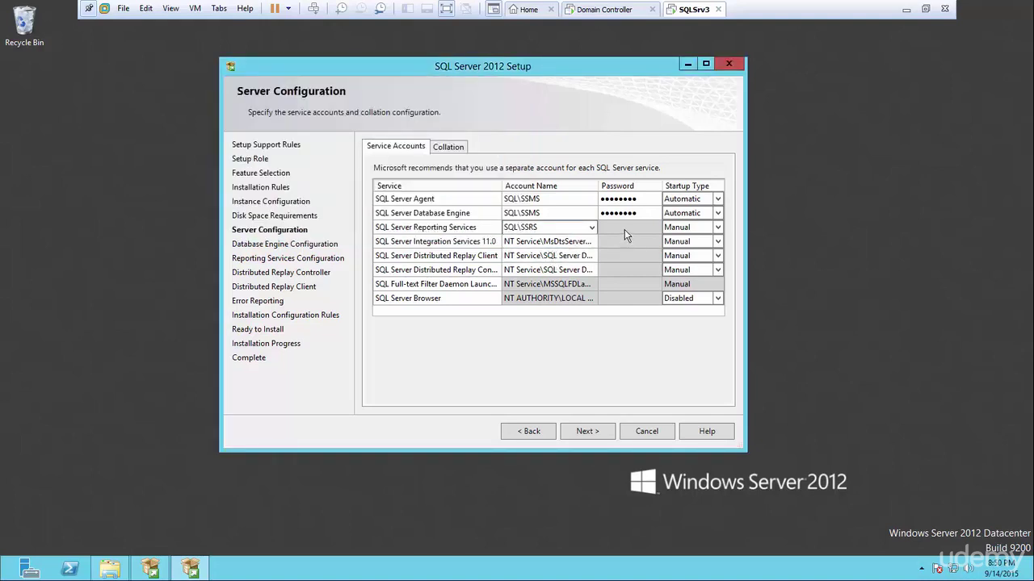
type("Pa$$")
Assign Integration Services its own domain service account and enter its password.
left_click(594, 243)
left_click(592, 242)
left_click(557, 265)
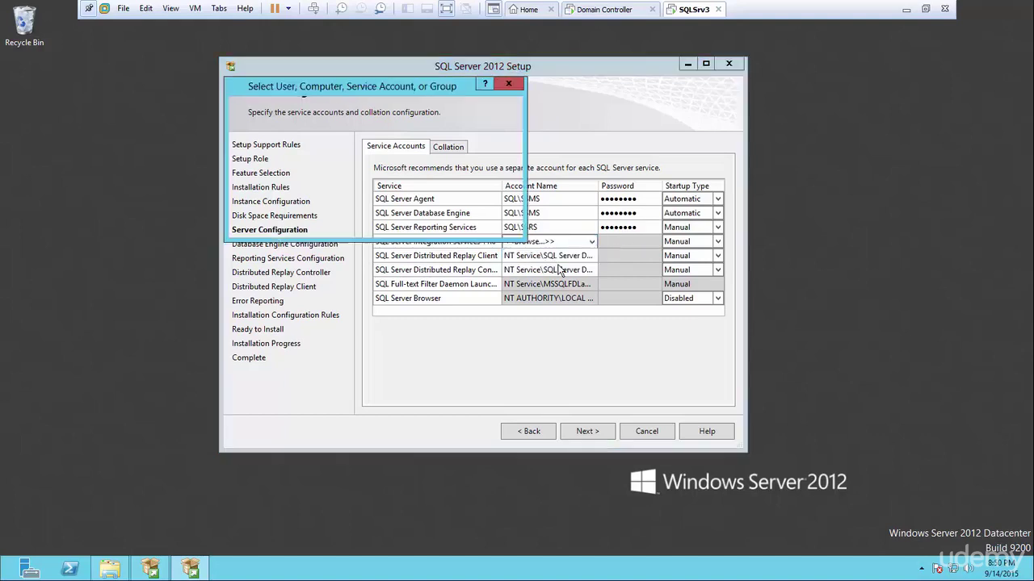
type("ssis")
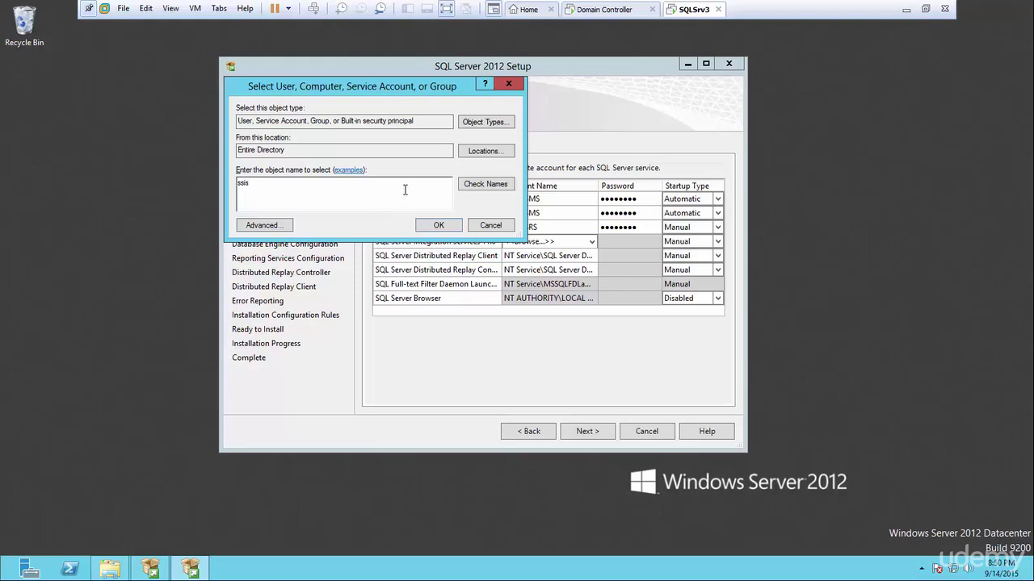
left_click(473, 189)
left_click(447, 230)
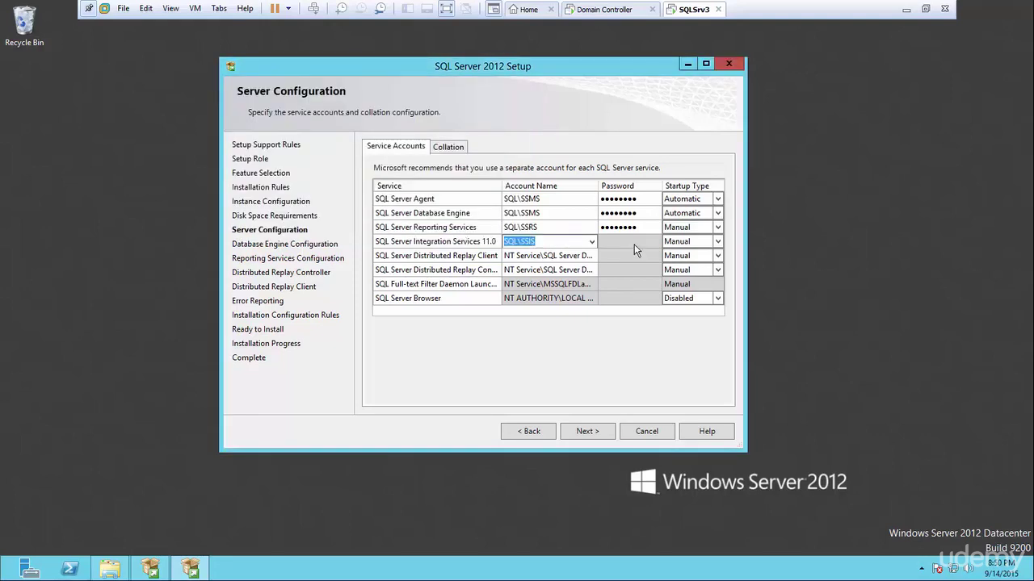
left_click(634, 242)
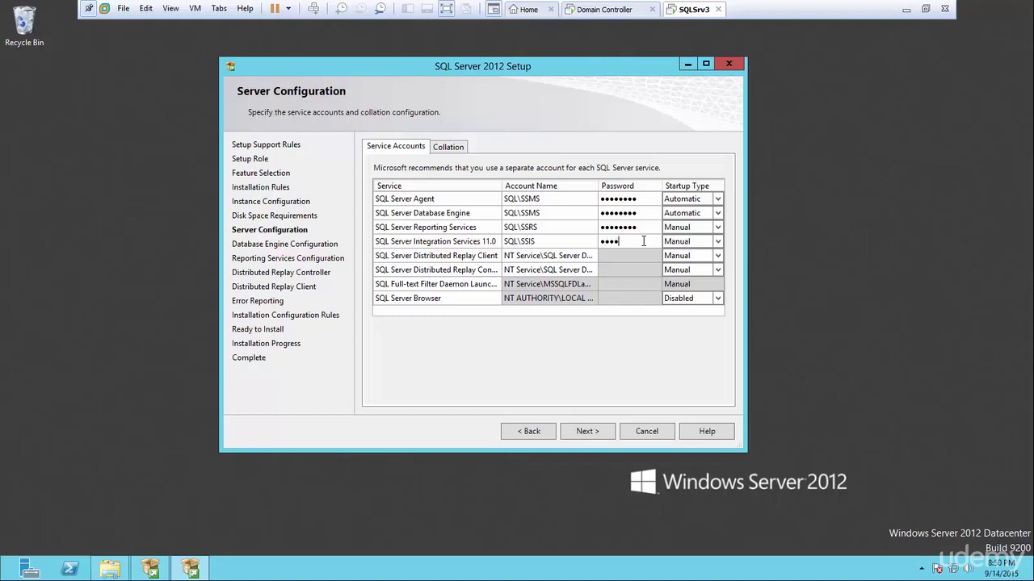
type("Pa$$w0rd")
Keep Windows authentication mode and add the current user as a SQL Server administrator.
left_click(589, 432)
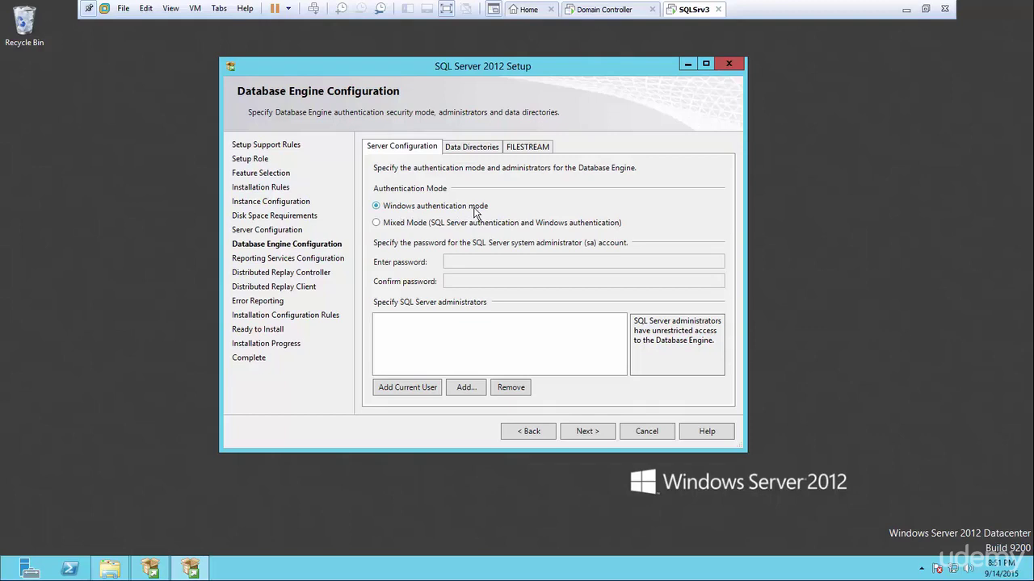
left_click(376, 224)
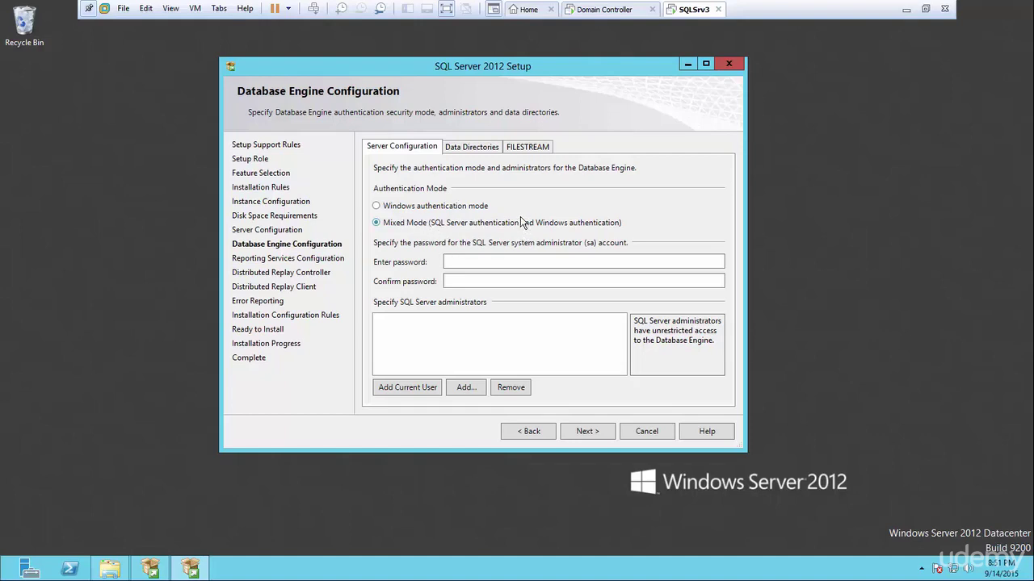
left_click(376, 206)
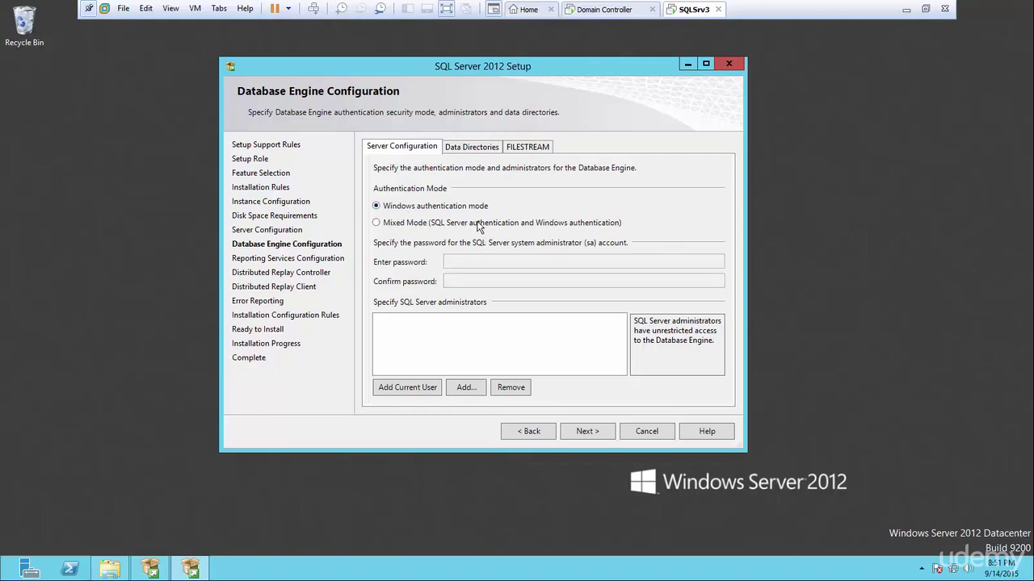
left_click(376, 223)
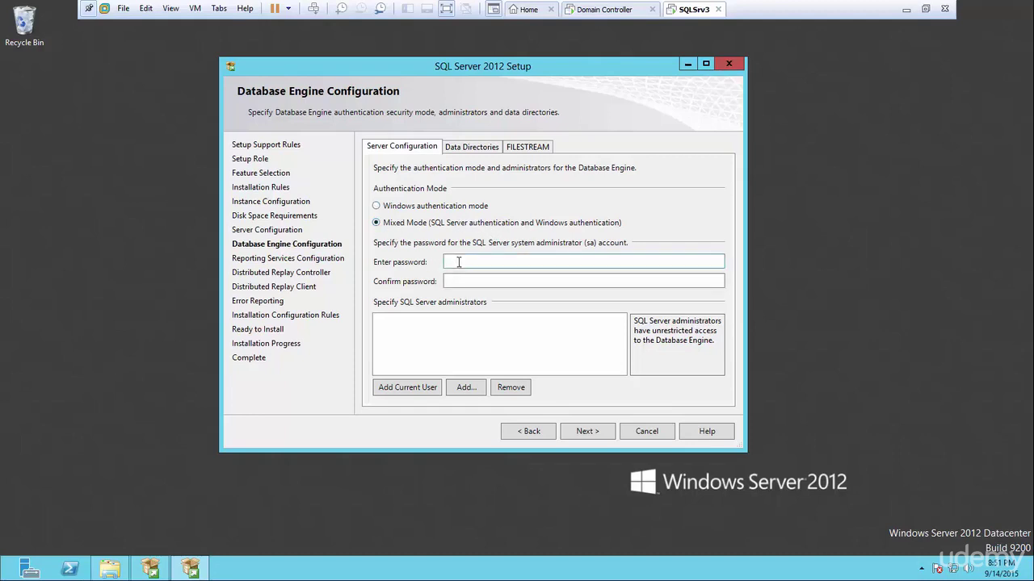
left_click(377, 208)
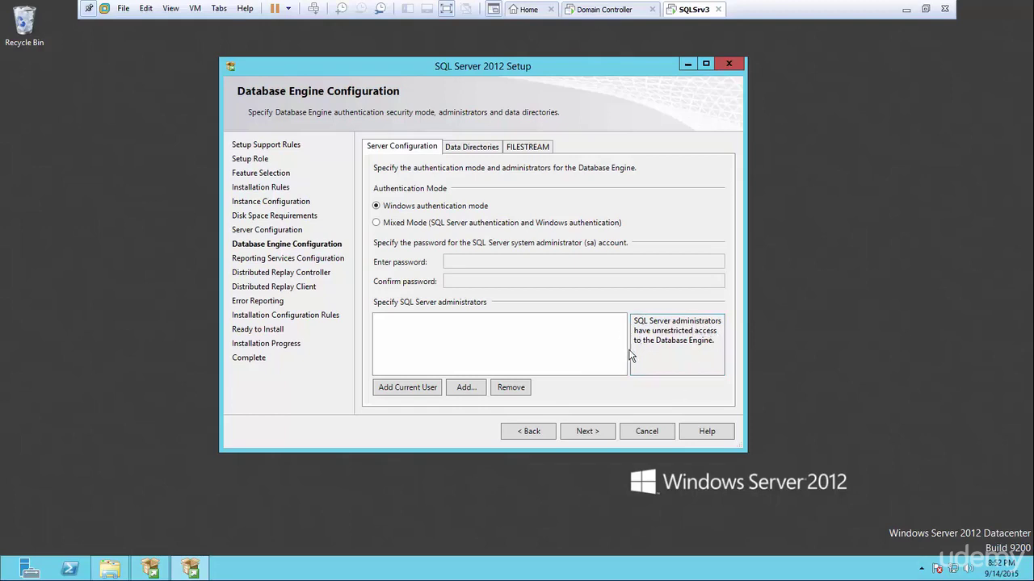
left_click(416, 392)
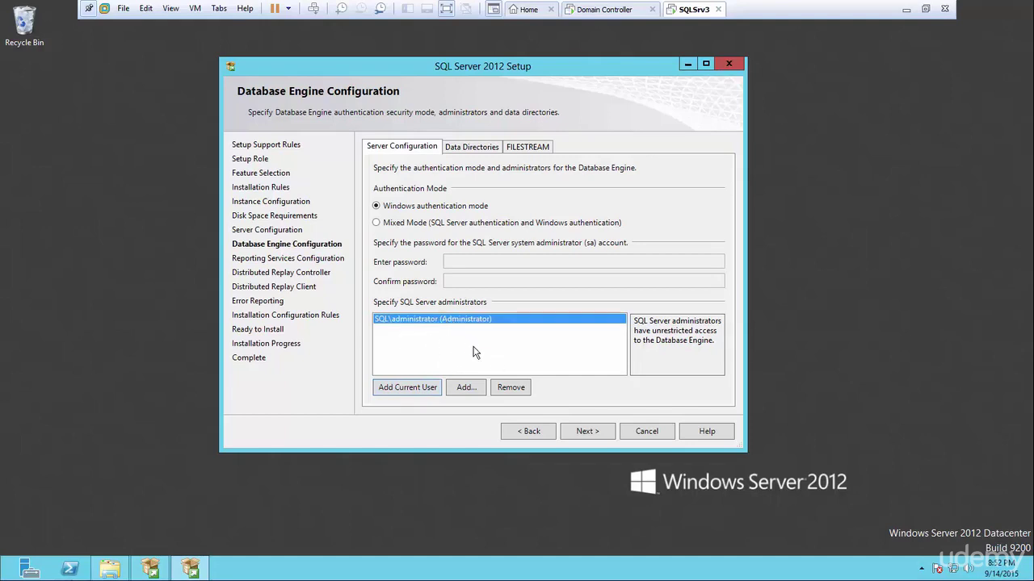
left_click(466, 148)
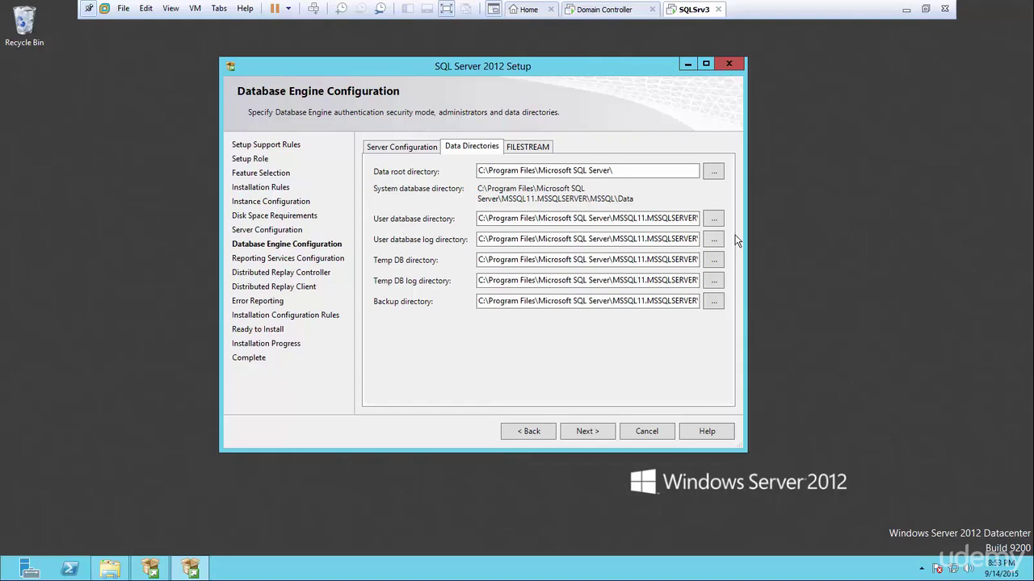
Start browsing the user database directory to Data (I:), then bring the extracted setup files window forward.
left_click(714, 221)
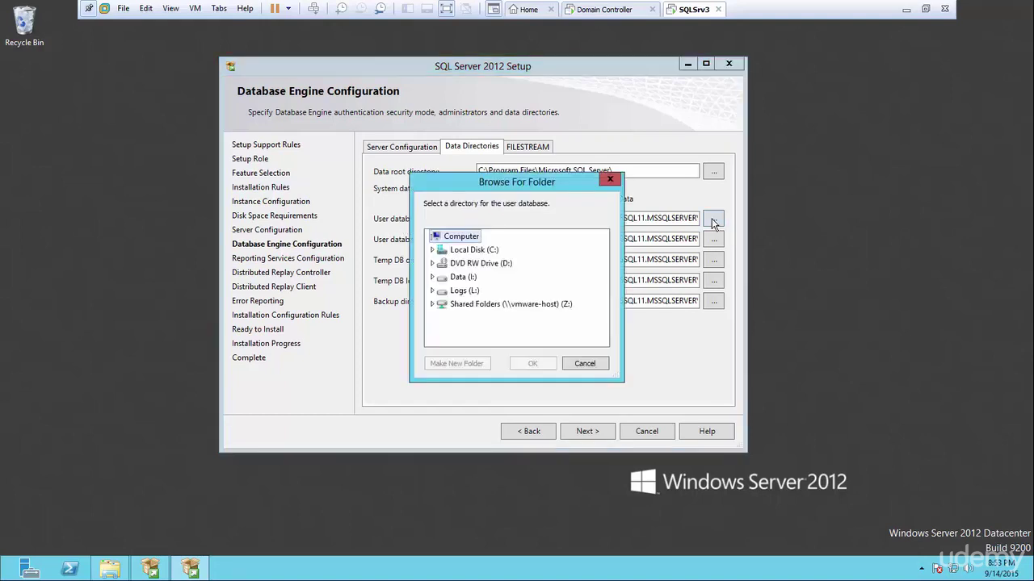
left_click(432, 251)
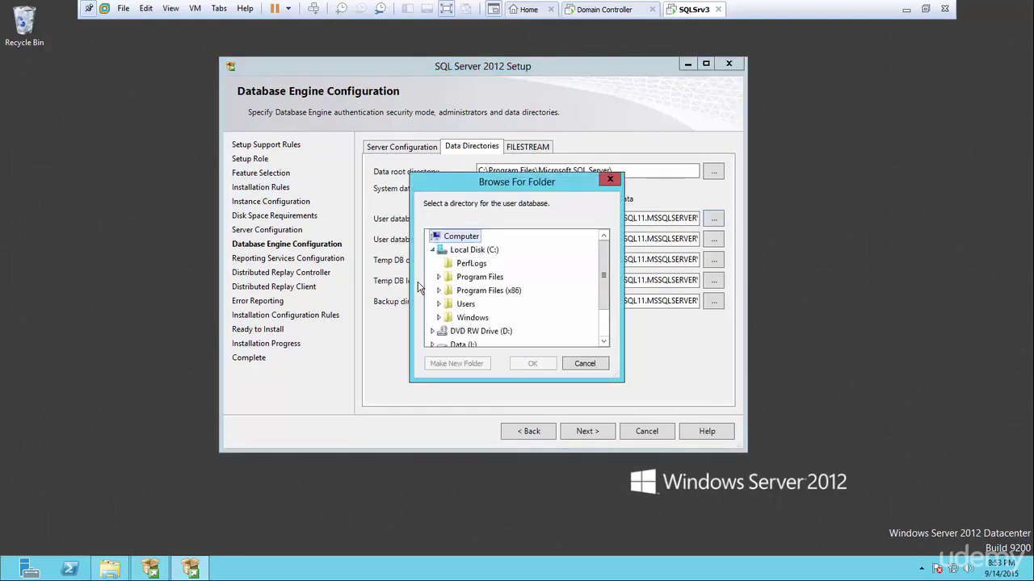
left_click_drag(601, 272, 601, 314)
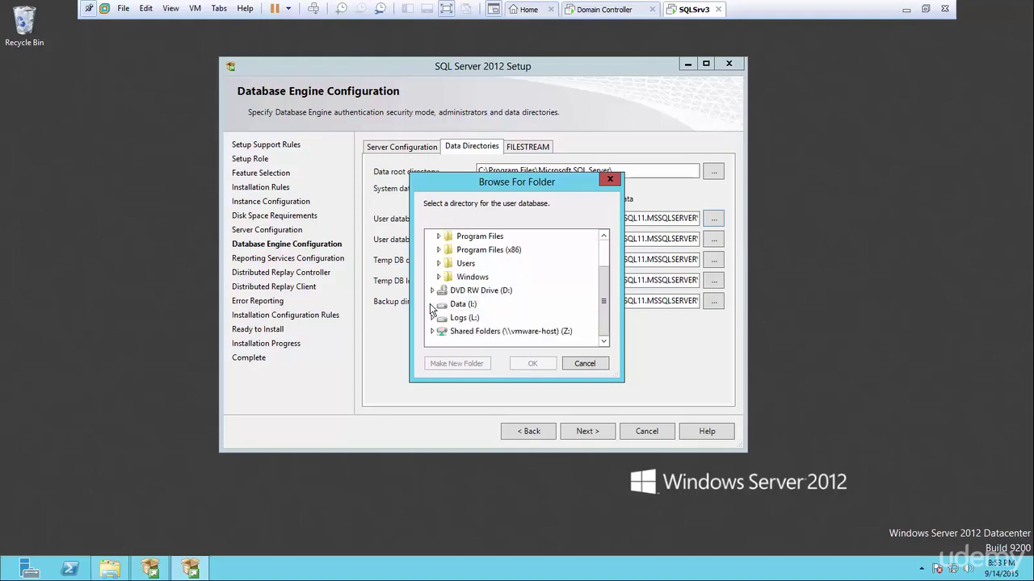
left_click(458, 305)
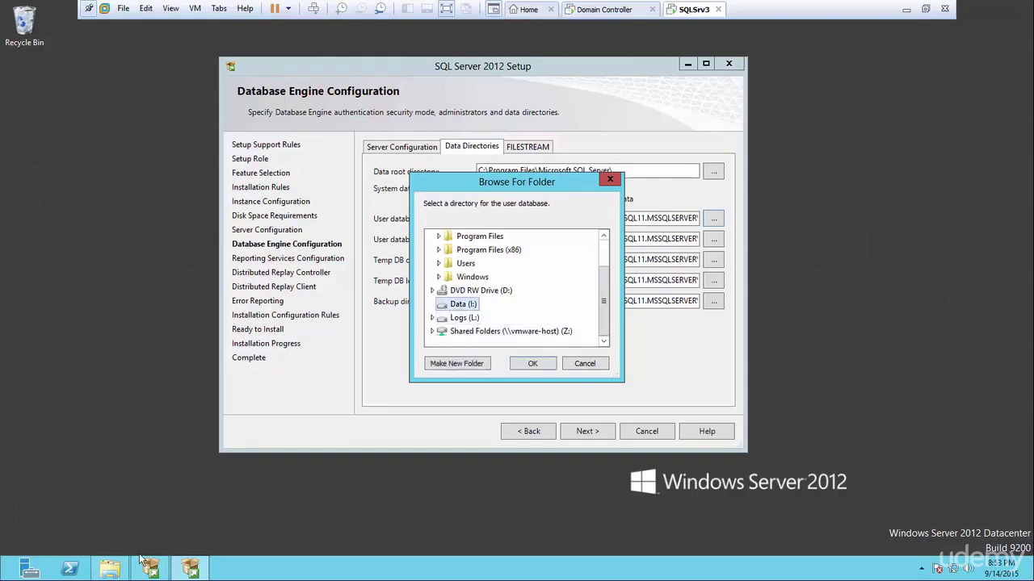
left_click(109, 569)
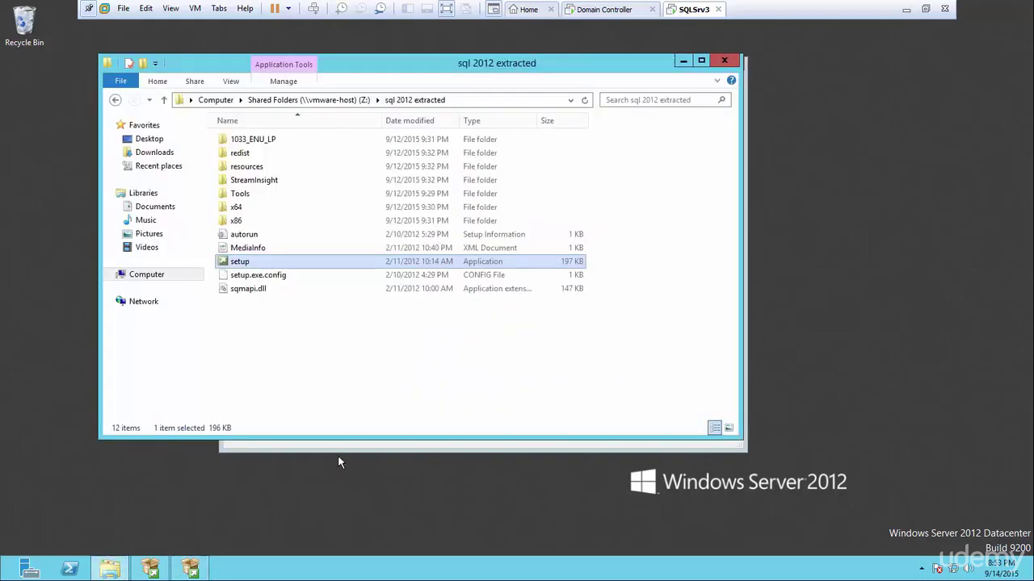
Create a DataFiles folder on the Data (I:) drive.
left_click(722, 61)
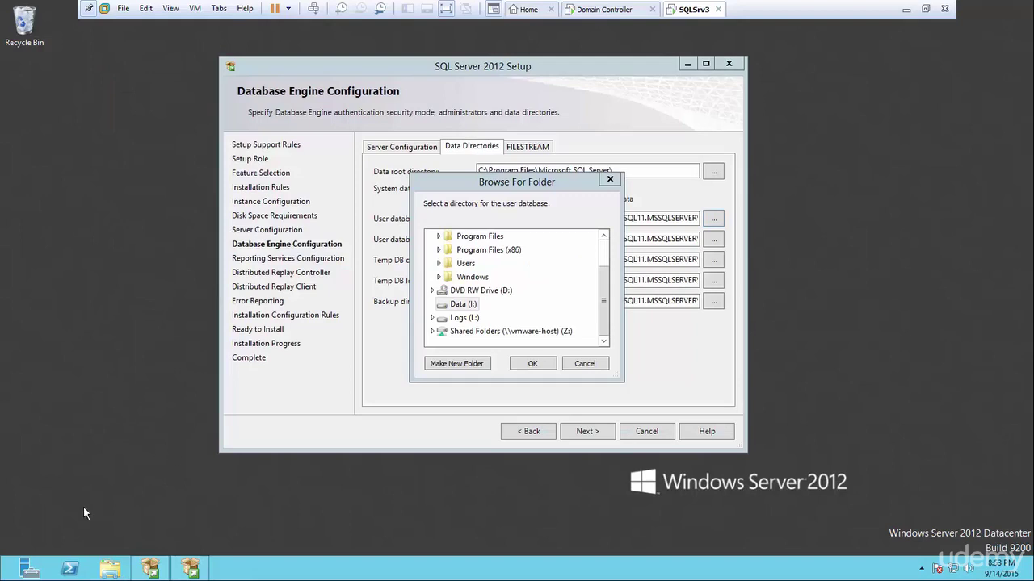
left_click(110, 569)
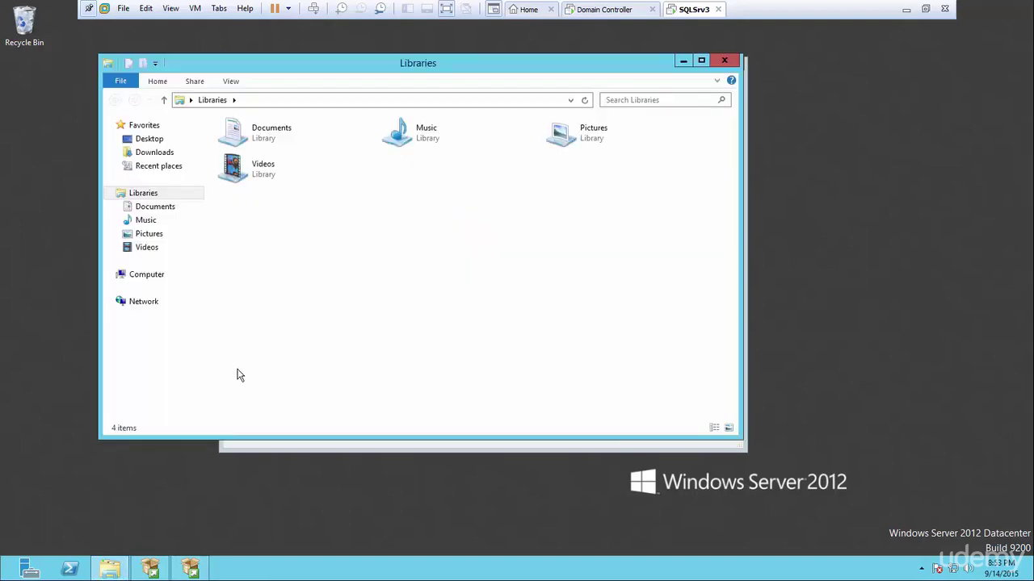
left_click(160, 276)
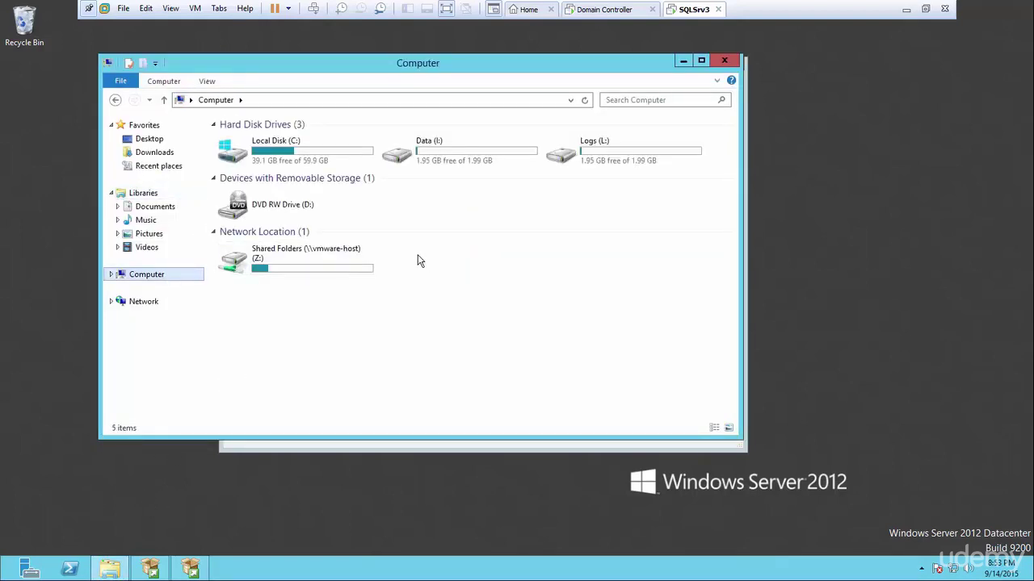
double_click(449, 157)
right_click(385, 179)
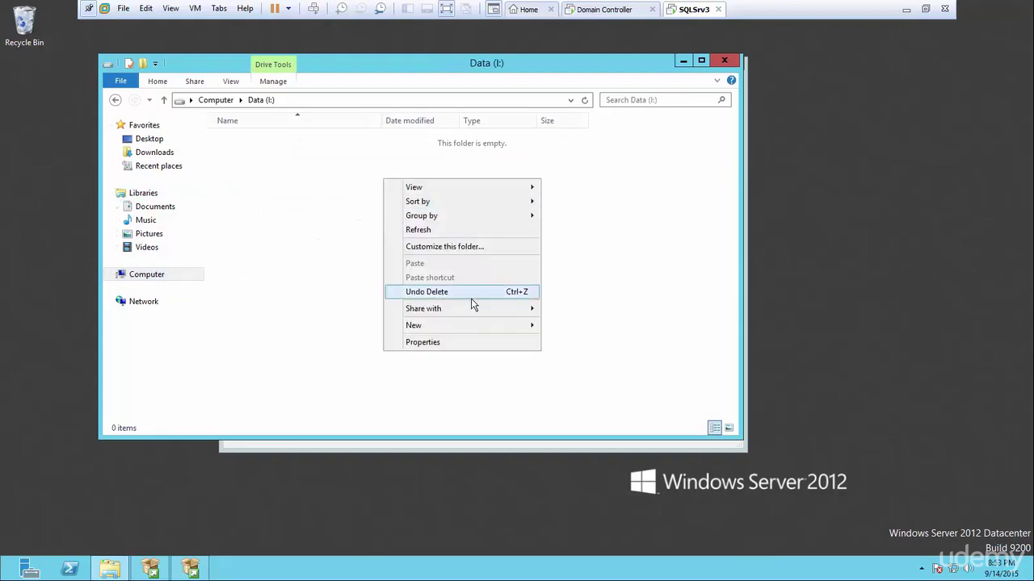
mouse_move(465, 328)
left_click(562, 327)
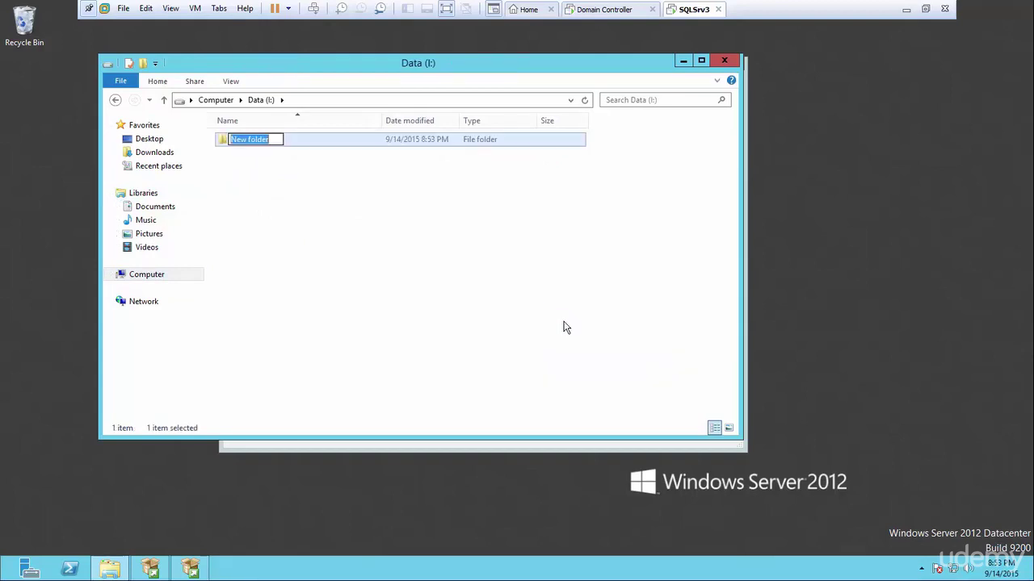
type("Da")
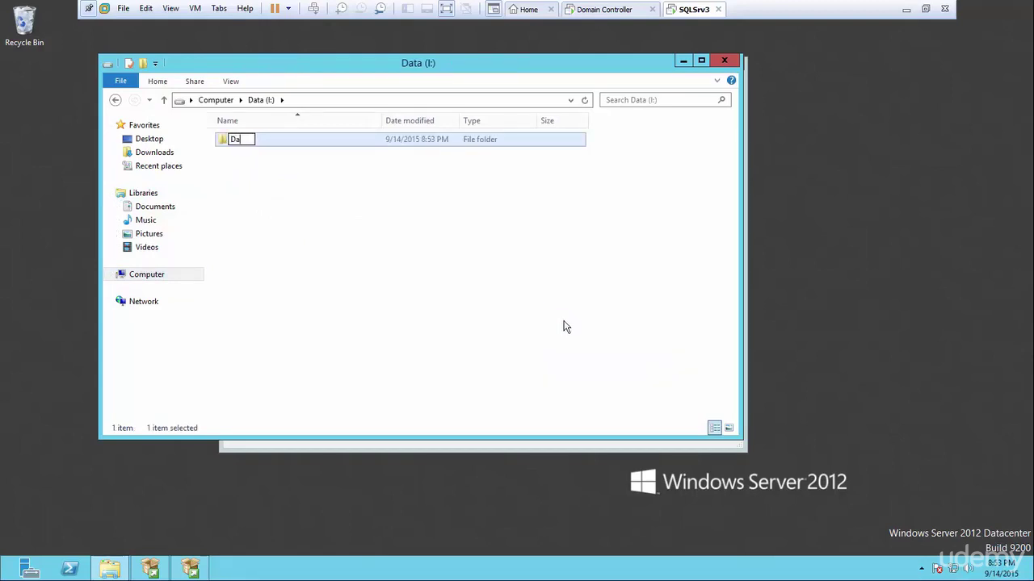
type("taFiles")
key("Return")
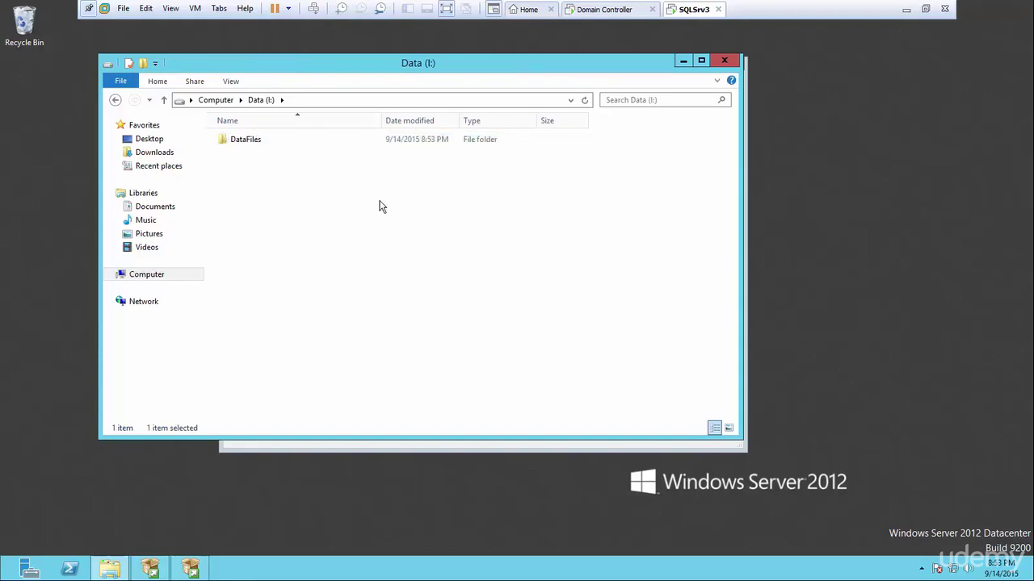
left_click(380, 205)
Create a LogFiles folder on the Logs (L:) drive.
left_click(115, 99)
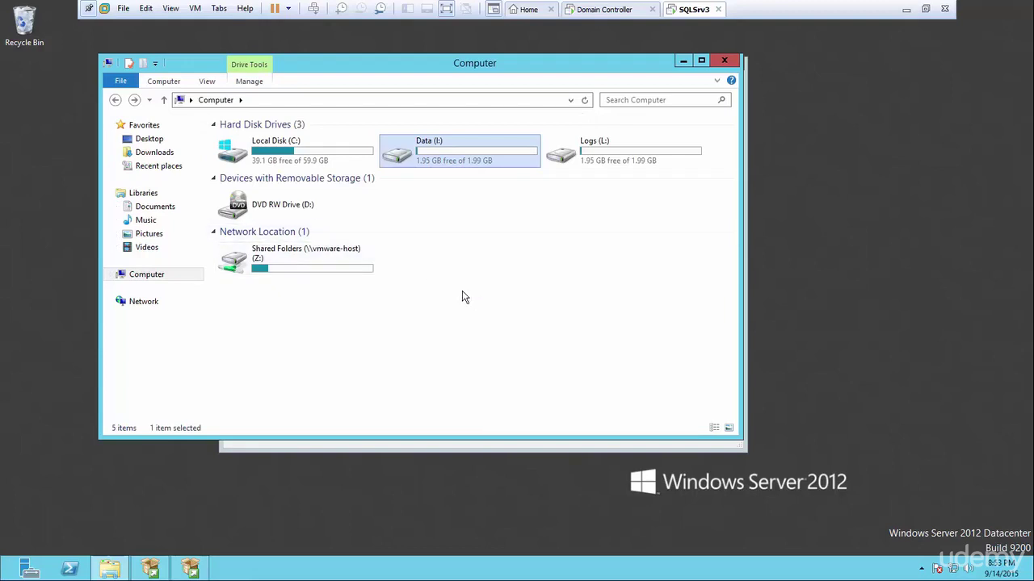
double_click(550, 166)
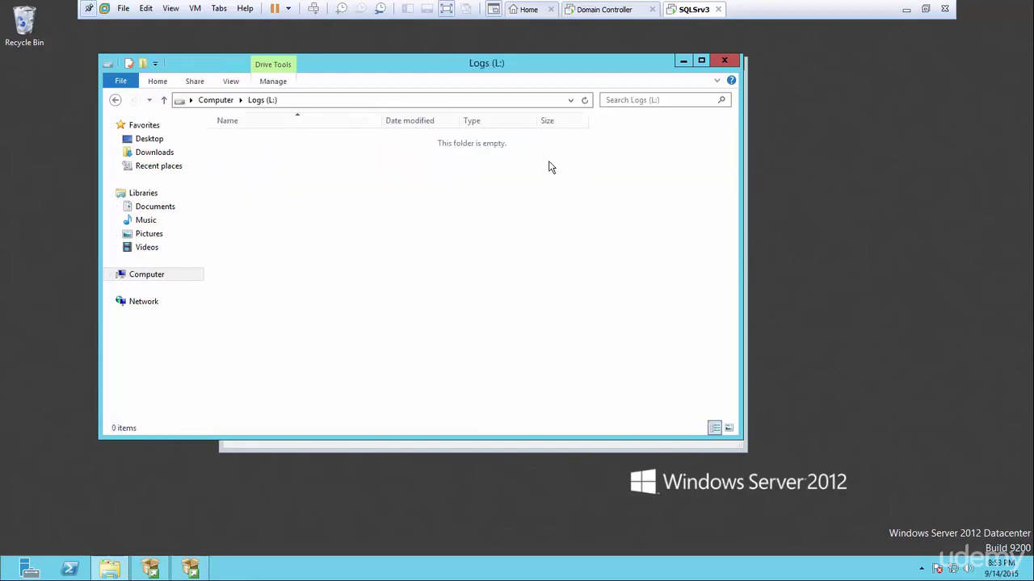
right_click(340, 188)
mouse_move(434, 339)
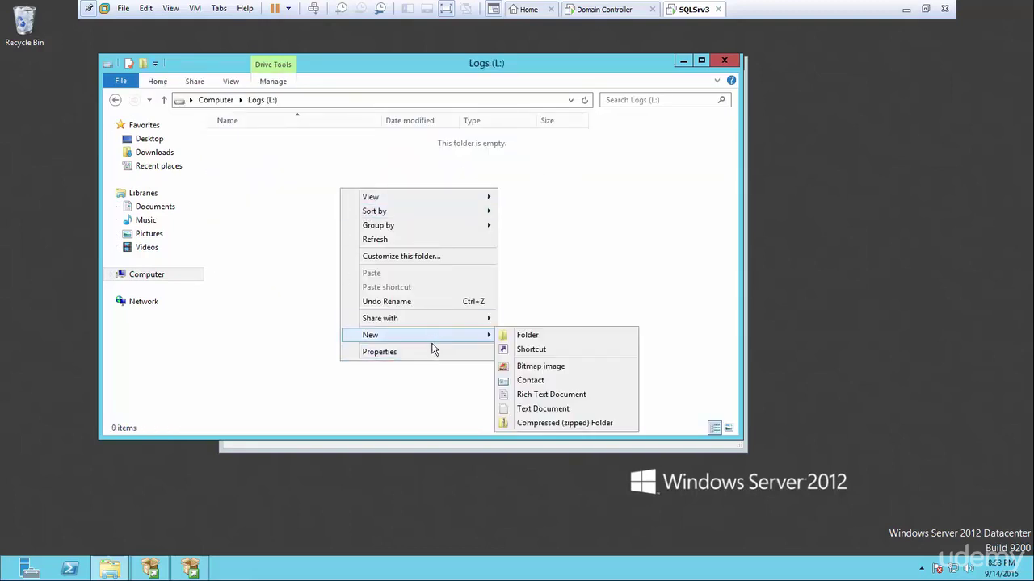
left_click(531, 337)
type("log")
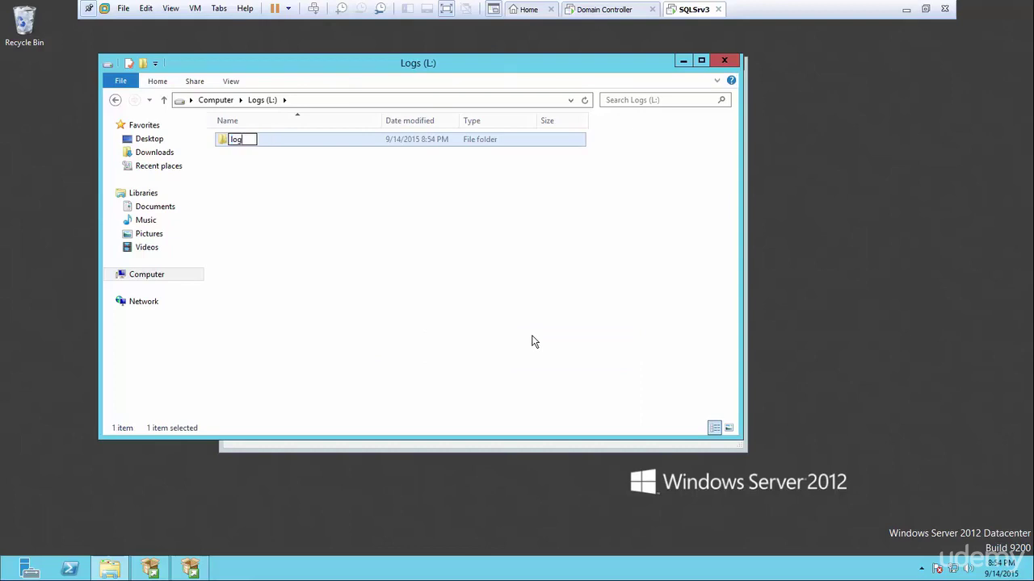
type("Files")
key("Home")
key("Delete")
type("L")
left_click(312, 282)
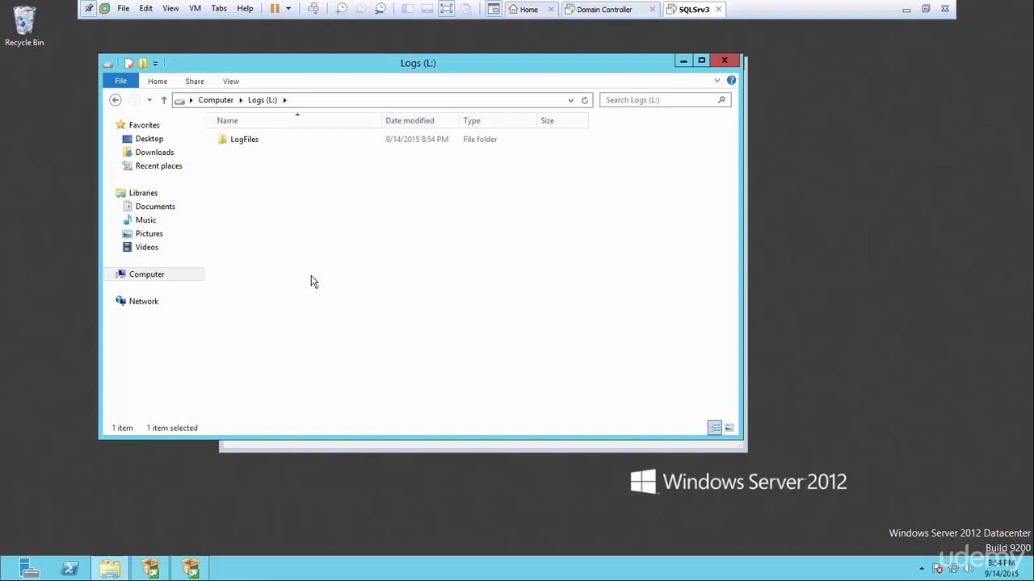
Set the user database directory to I:\DataFiles.
left_click(681, 62)
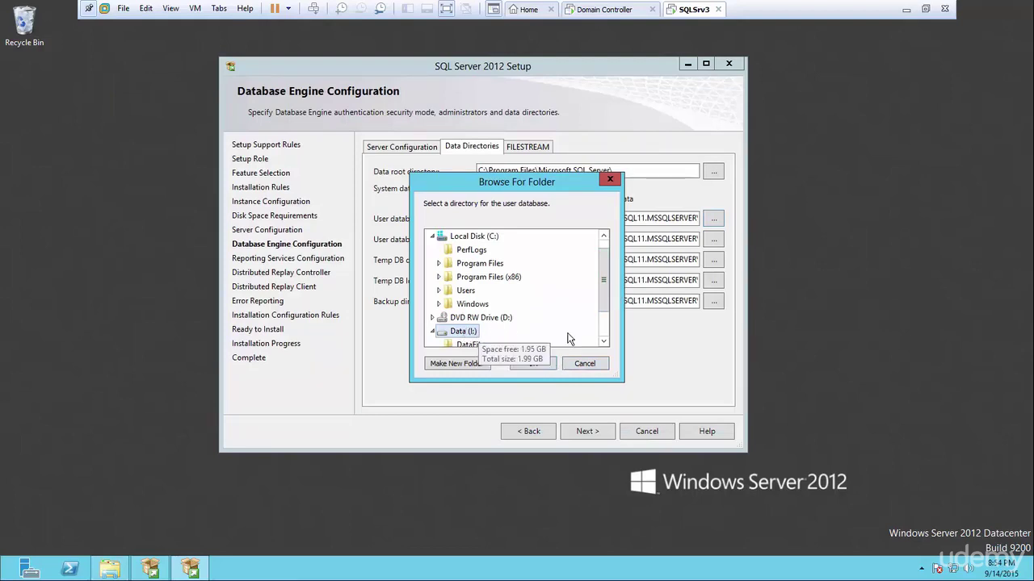
scroll(473, 333, "down", 1)
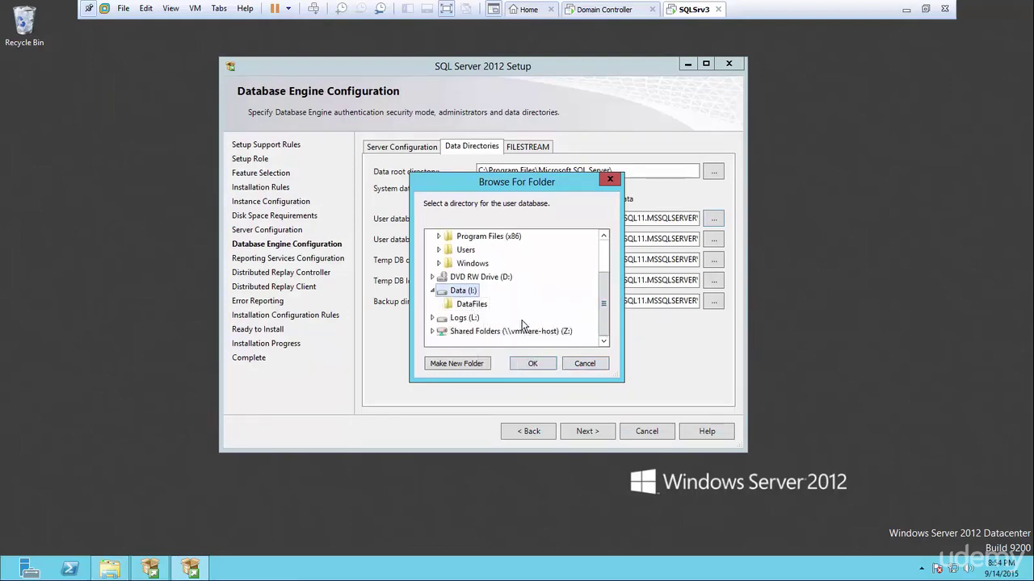
left_click(479, 308)
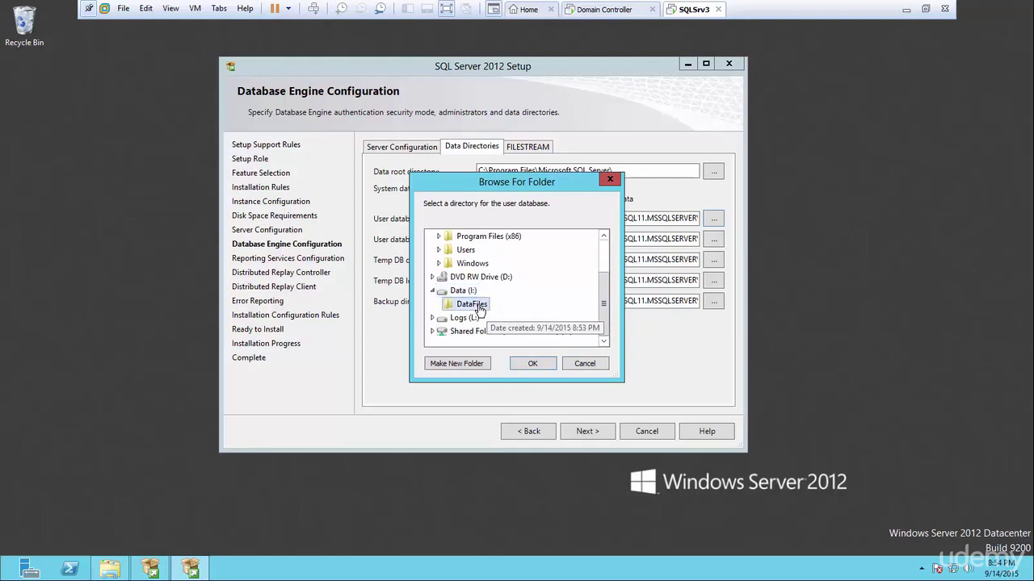
left_click(532, 365)
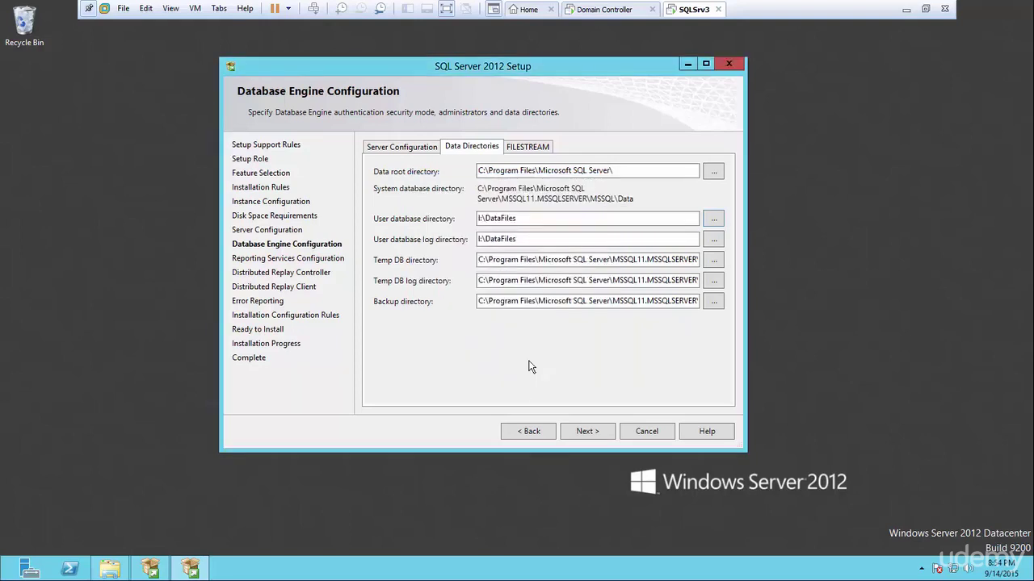
Set the user database log directory to L:\LogFiles and continue.
left_click(715, 241)
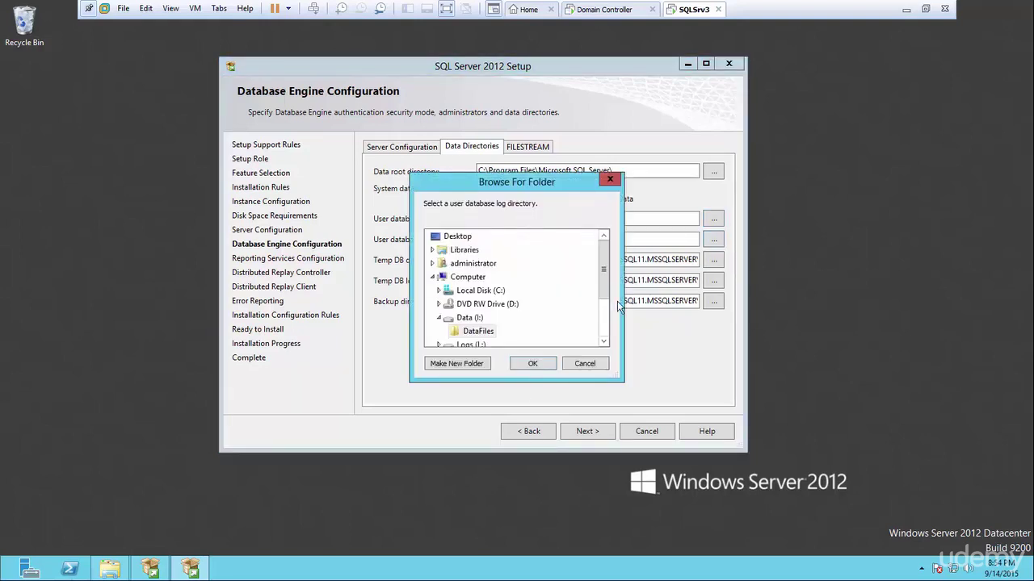
left_click_drag(604, 274, 604, 299)
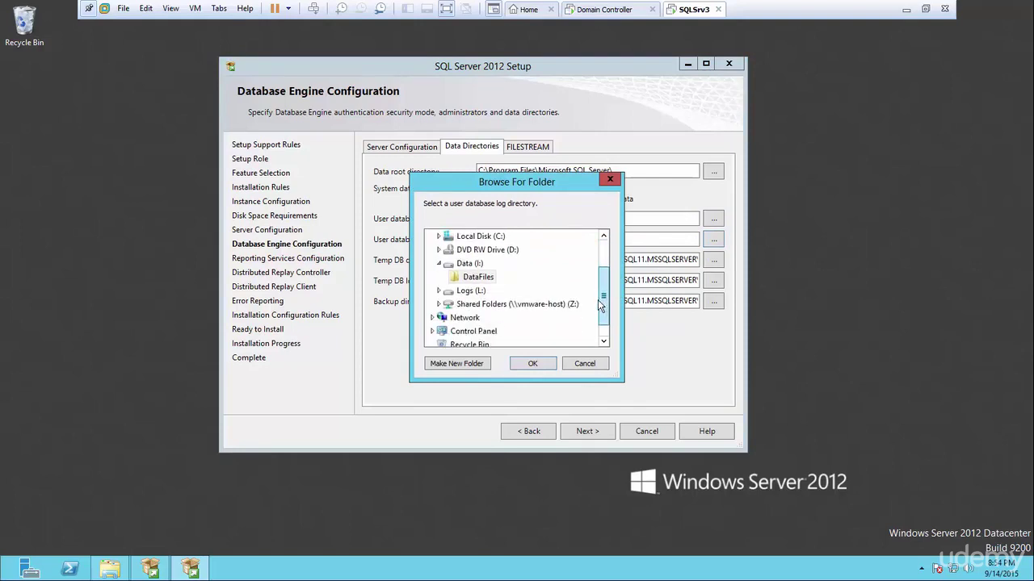
left_click(439, 291)
left_click(475, 305)
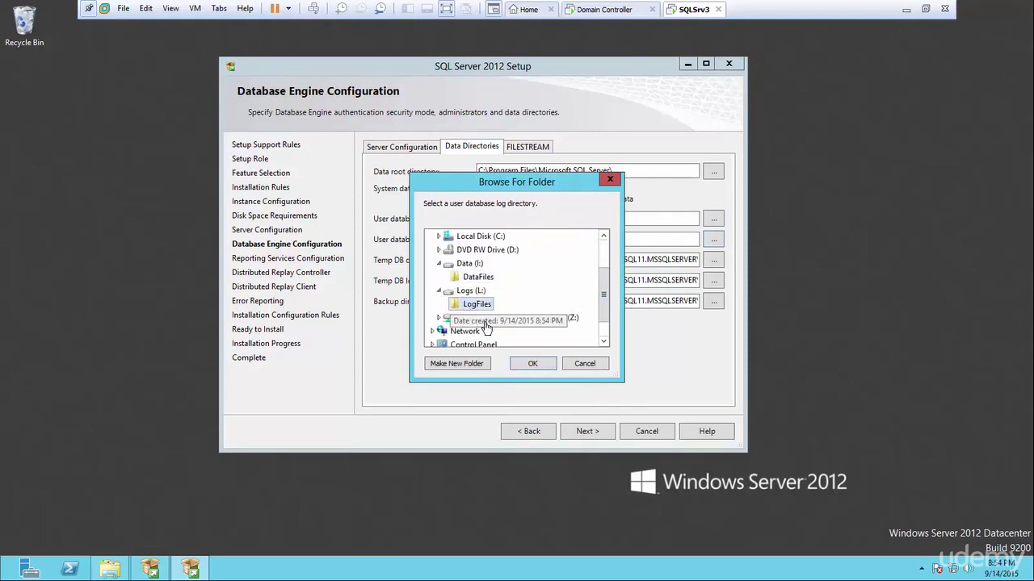
left_click(529, 363)
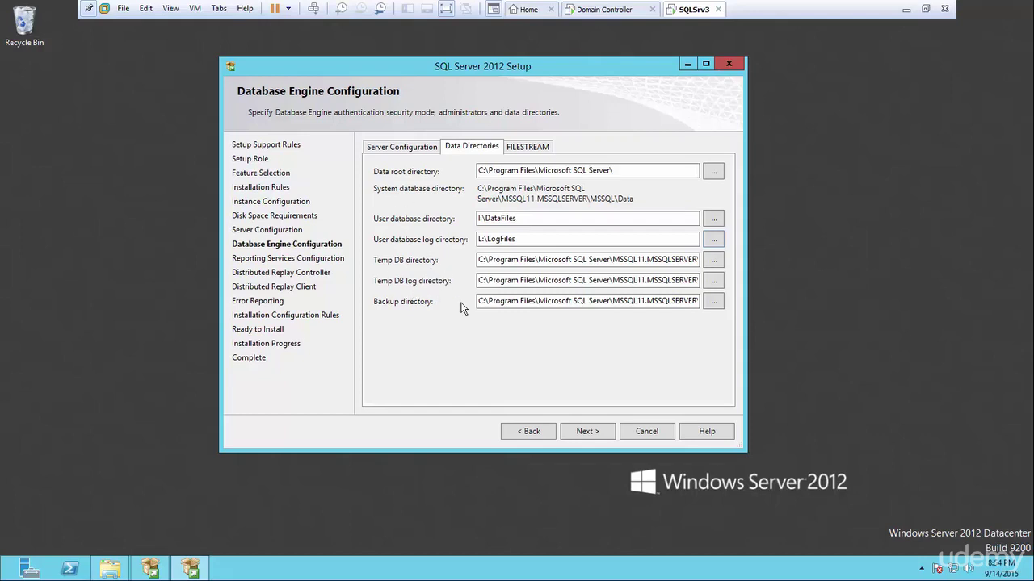
left_click(597, 436)
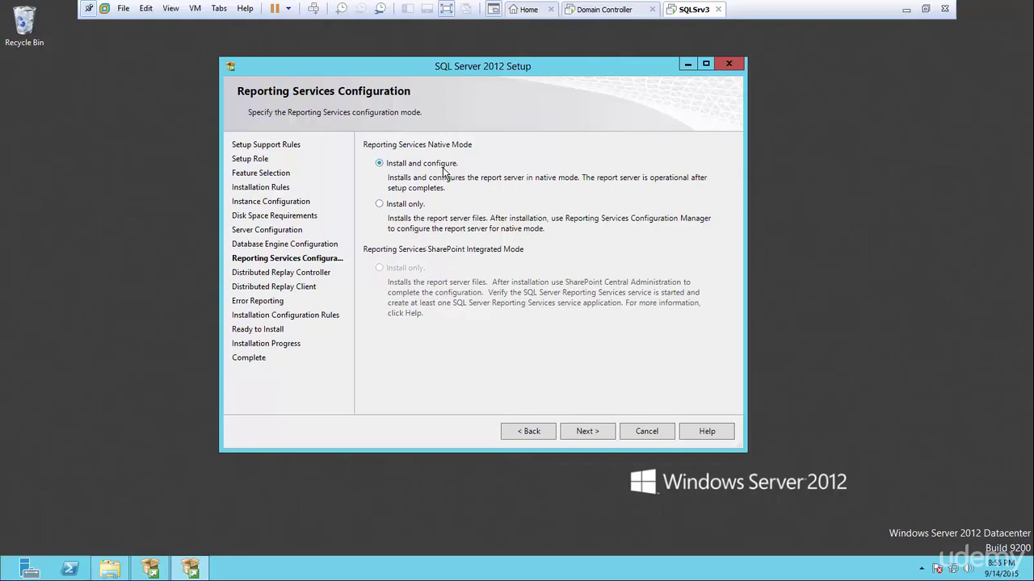
Accept the Reporting Services install-and-configure mode and grant the current user Distributed Replay Controller access.
left_click(588, 433)
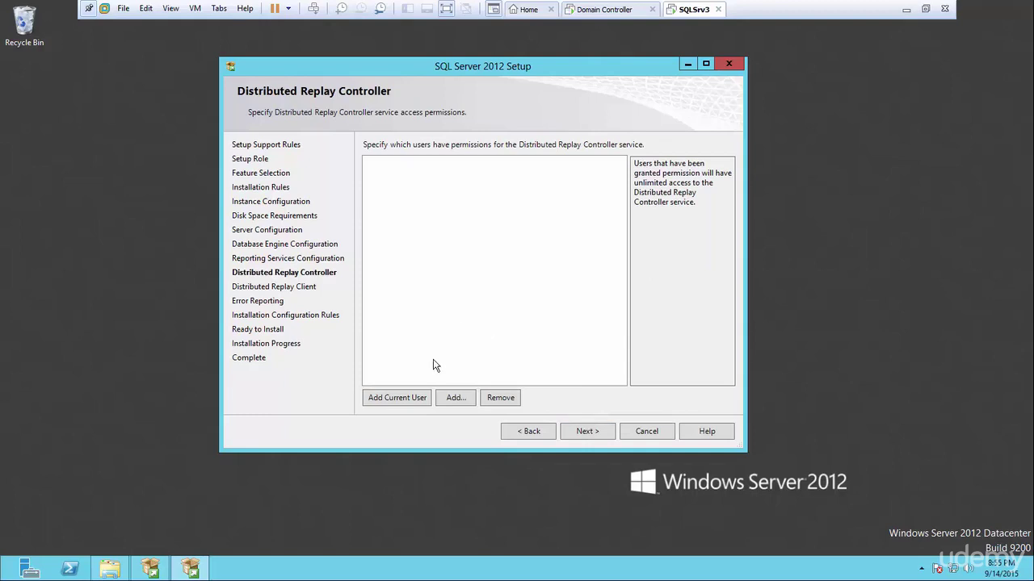
left_click(399, 397)
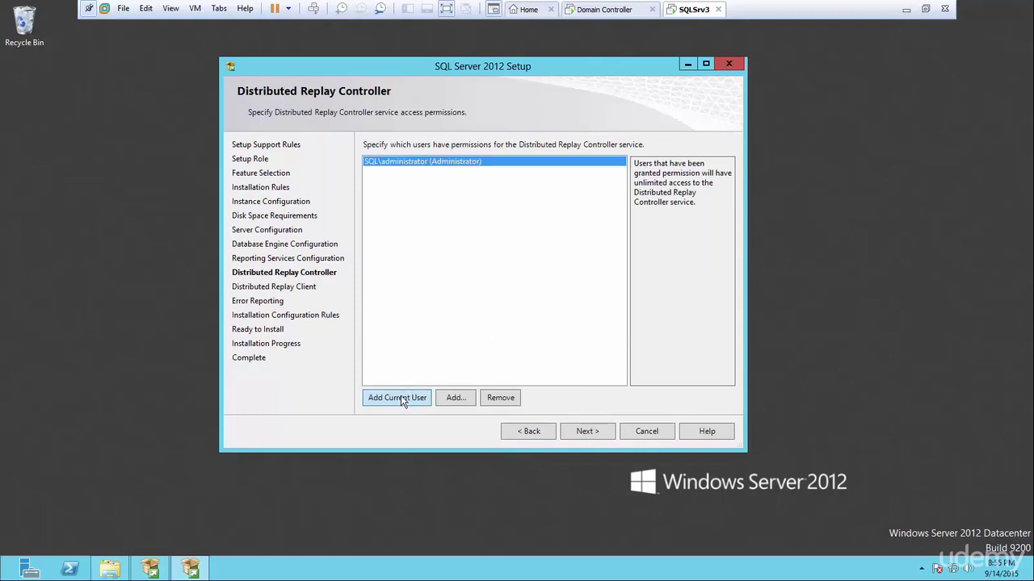
left_click(591, 433)
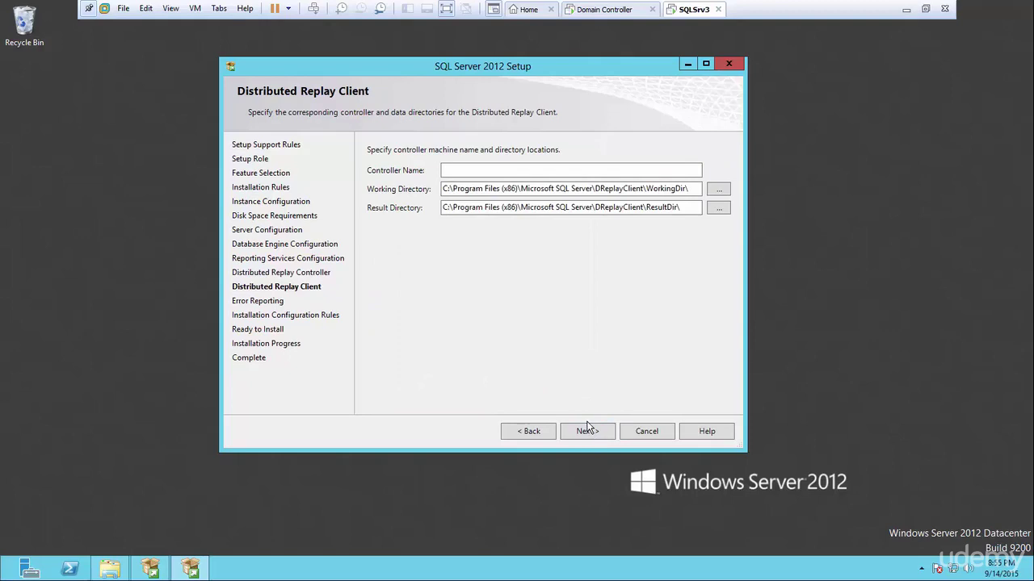
left_click(593, 433)
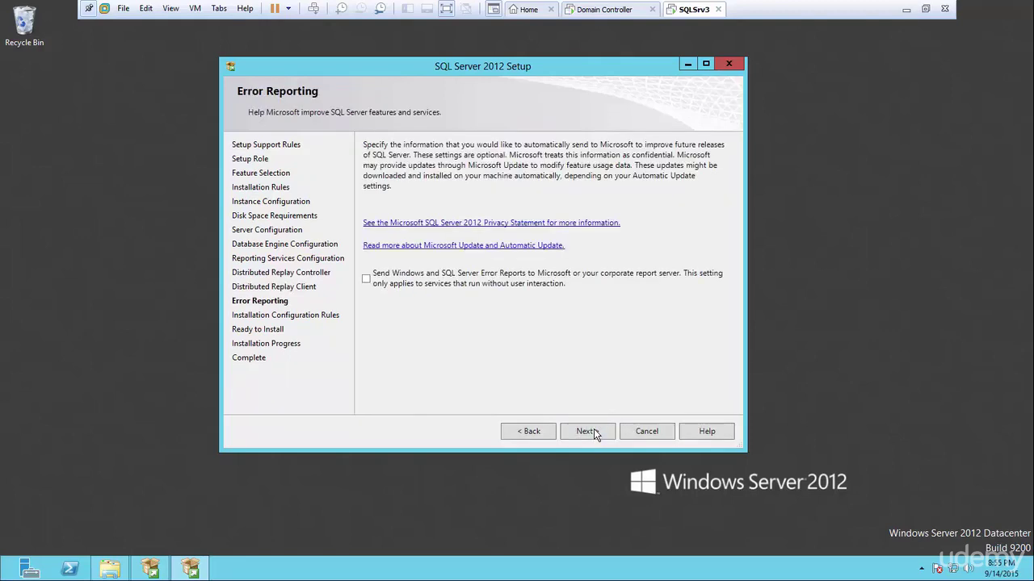
Skip error reporting, review the six passed configuration rules, and continue to the Ready to Install summary.
left_click(595, 433)
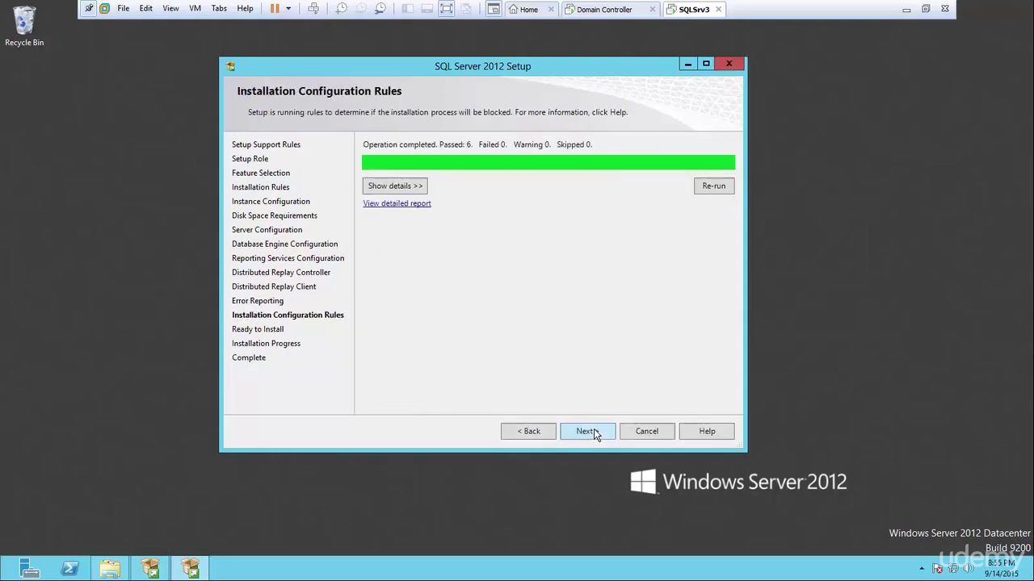
left_click(377, 194)
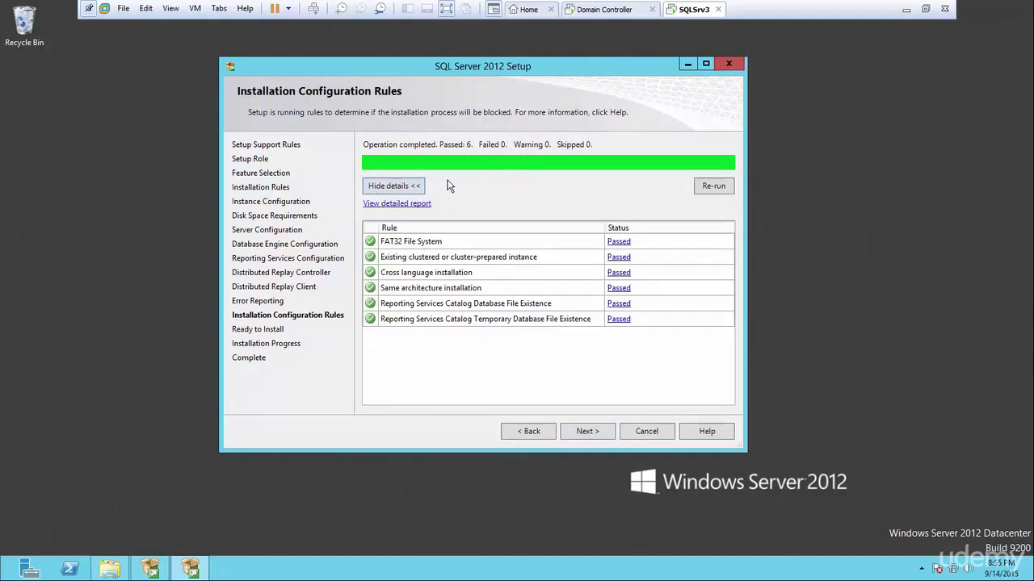
left_click(408, 190)
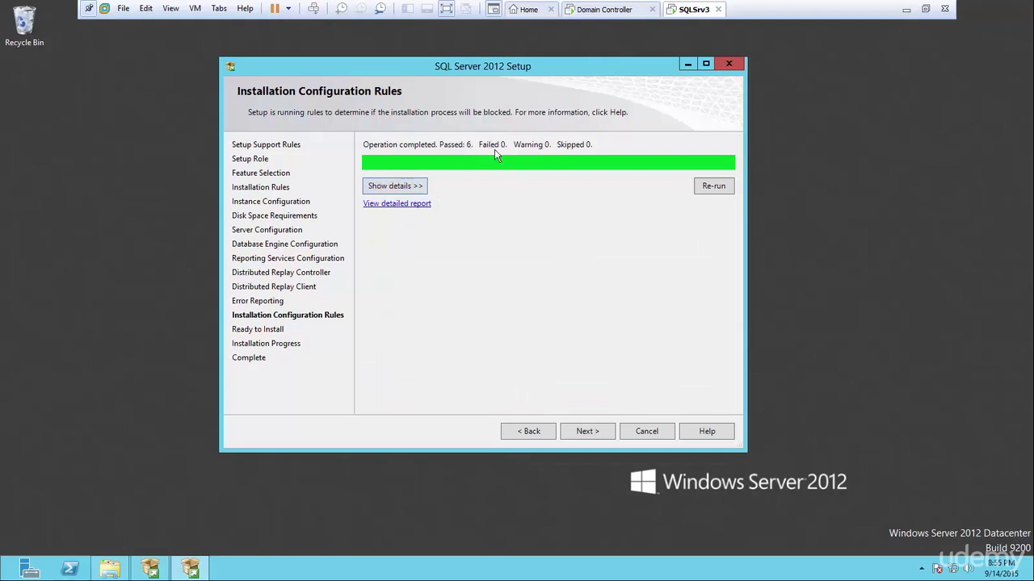
left_click(412, 189)
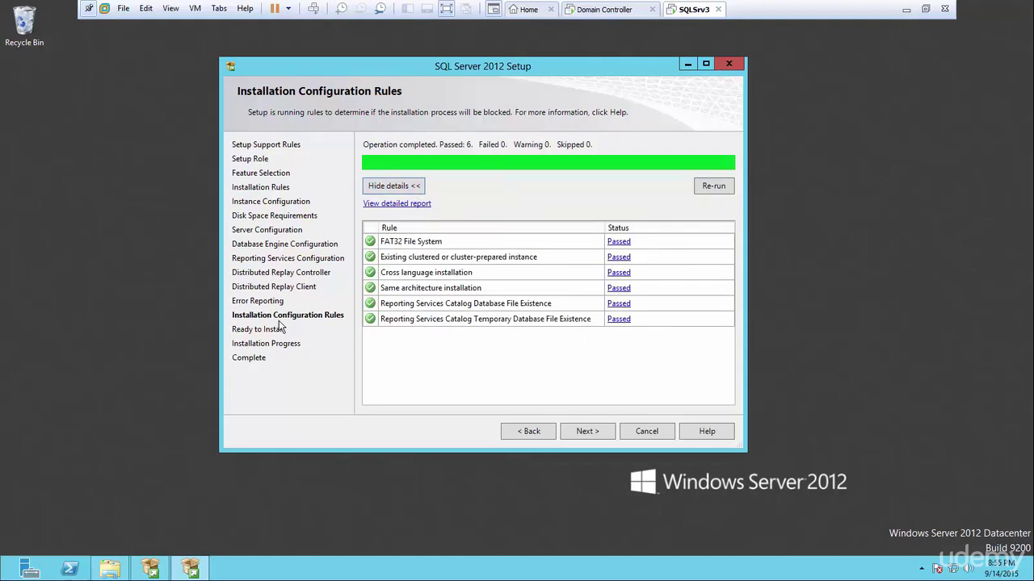
left_click(581, 430)
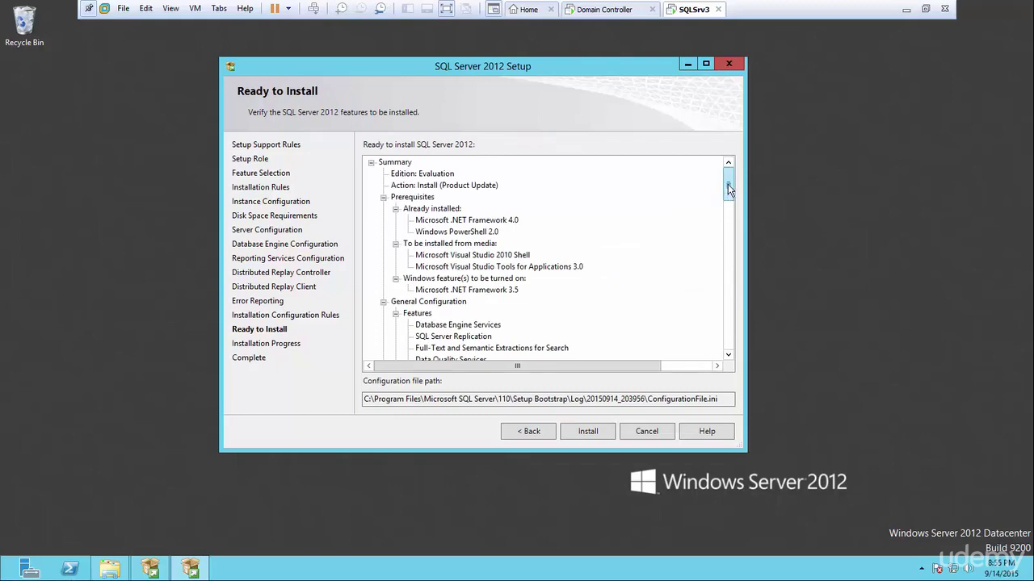
Review the Ready to Install summary, select the configuration file path, and start the installation.
mouse_move(729, 186)
left_mouse_down()
mouse_move(726, 356)
mouse_move(721, 183)
left_mouse_up()
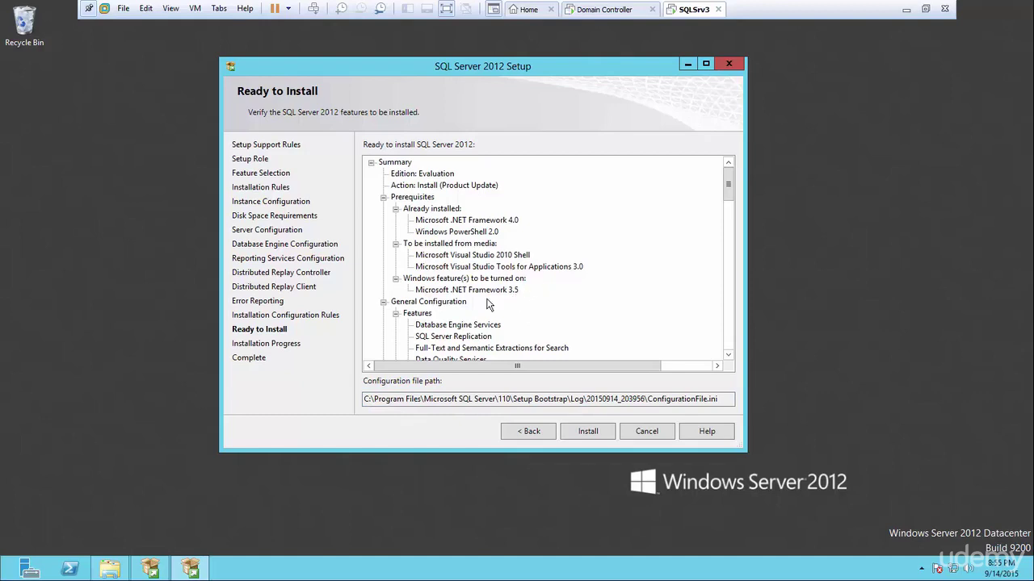
left_click_drag(364, 399, 765, 422)
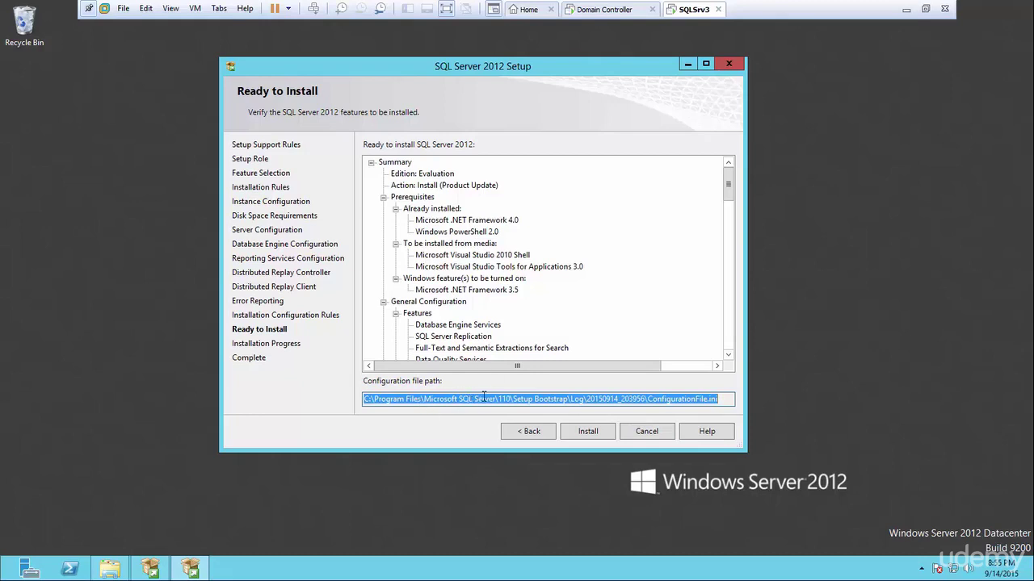
left_click(589, 432)
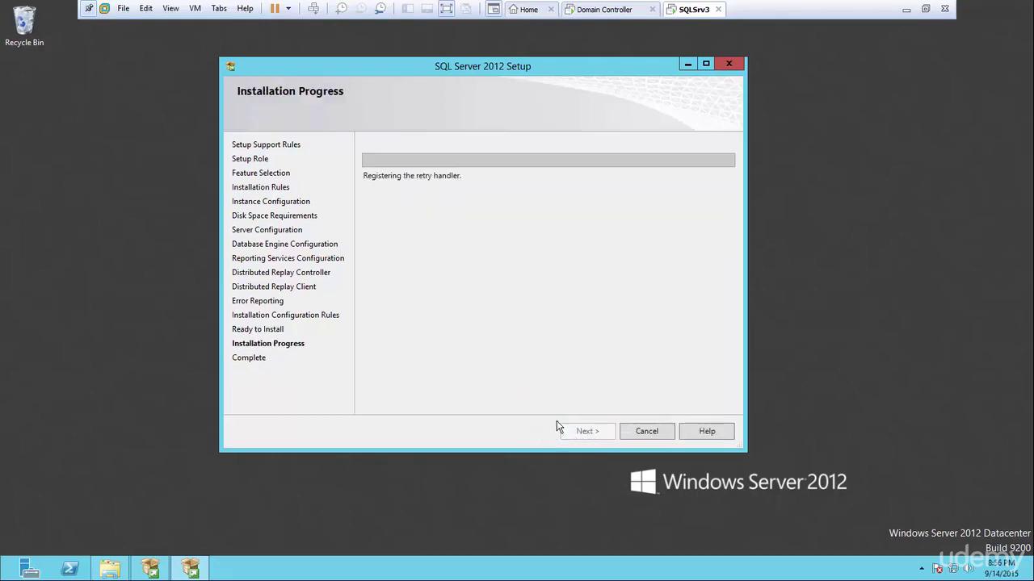
Confirm every feature reports Succeeded and close the completed setup wizard.
left_click(926, 14)
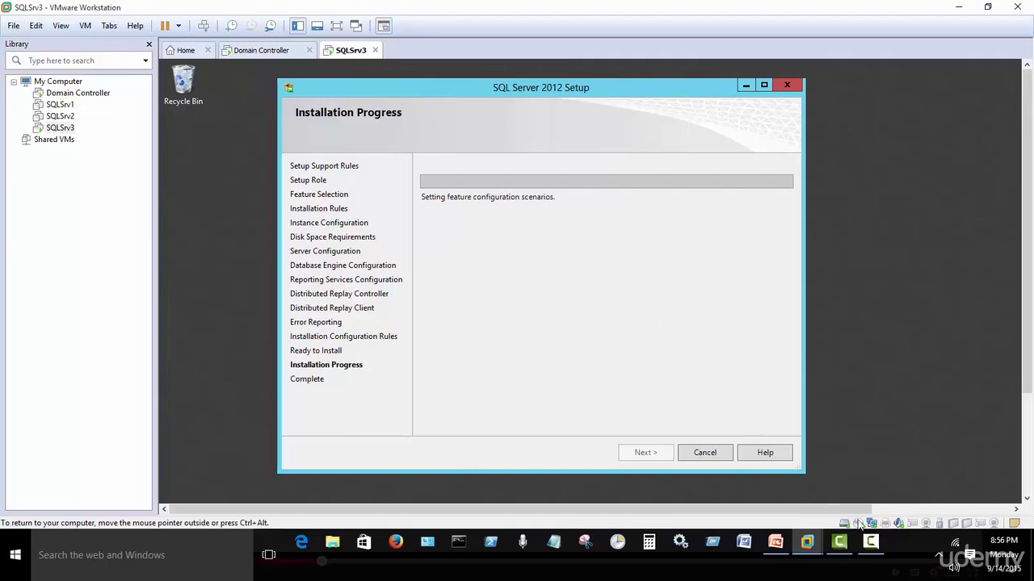
left_click(872, 545)
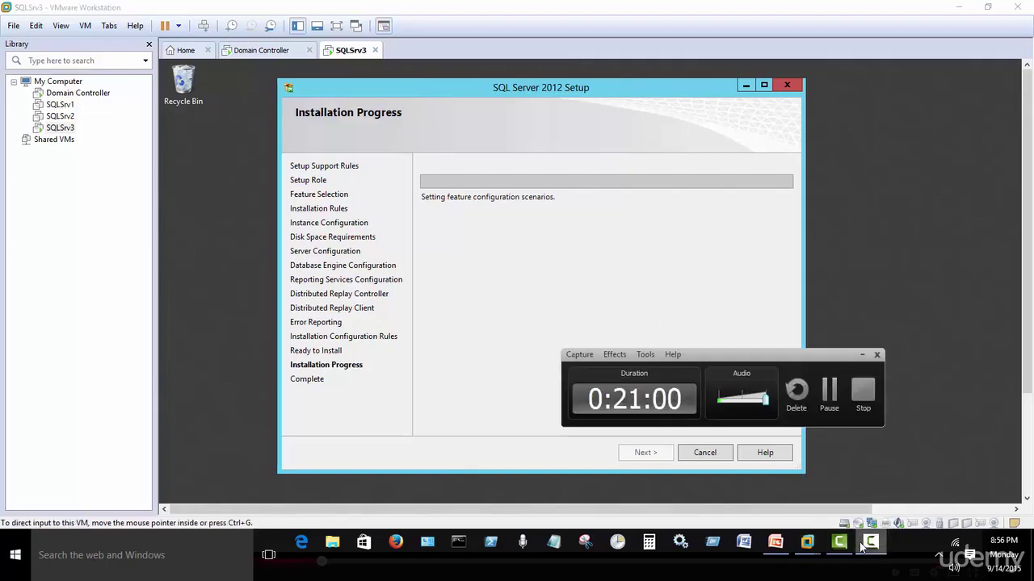
left_click(828, 393)
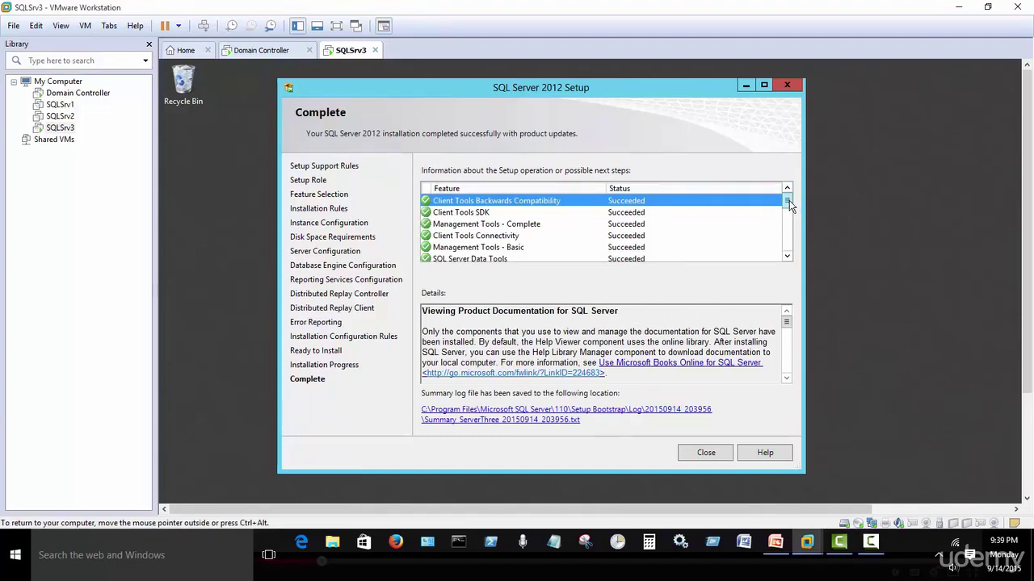
mouse_move(790, 205)
left_mouse_down()
mouse_move(788, 257)
mouse_move(788, 218)
left_mouse_up()
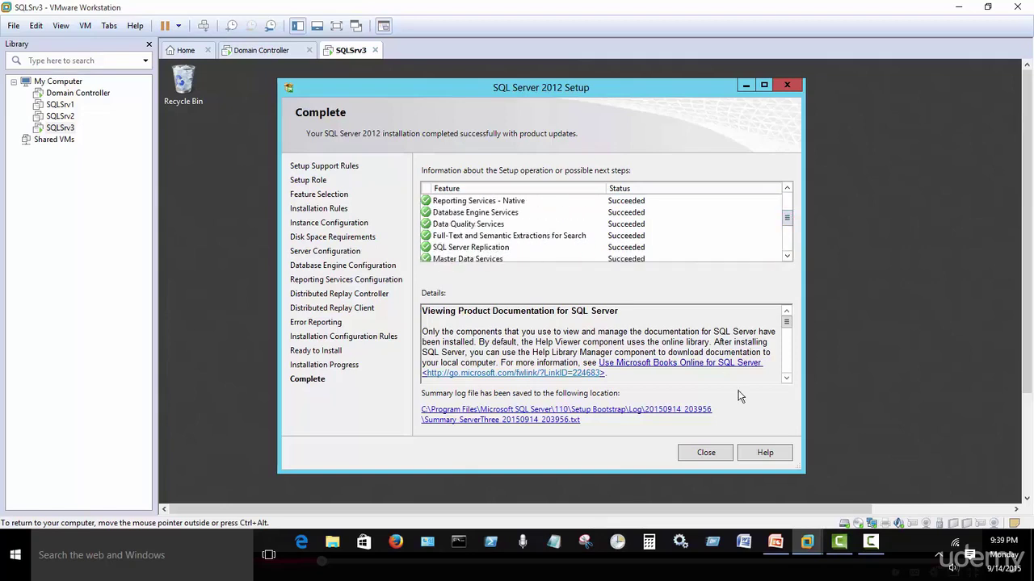
left_click(705, 455)
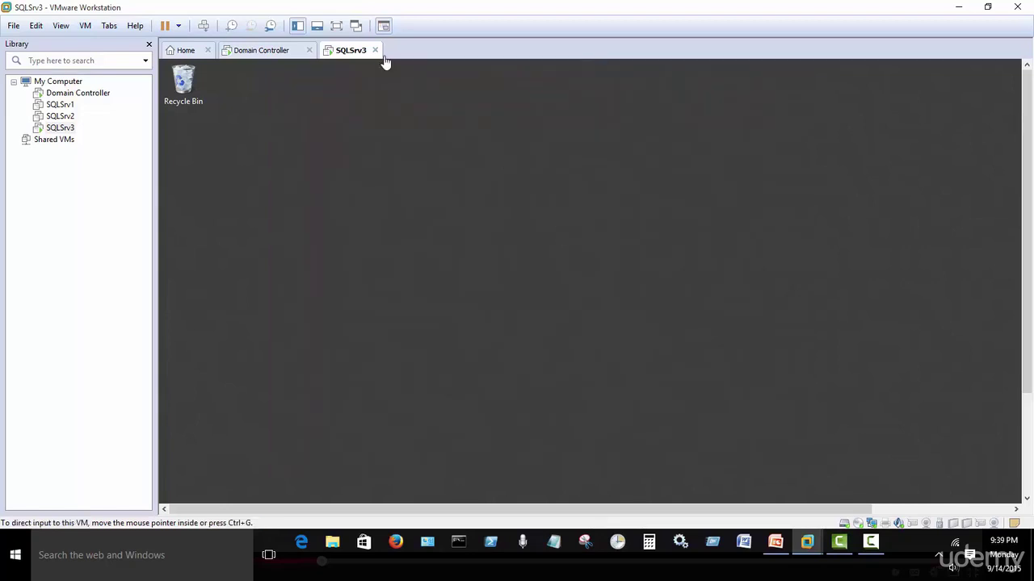
Return to full-screen, close the leftover setup window, and check L:\LogFiles.
left_click(337, 26)
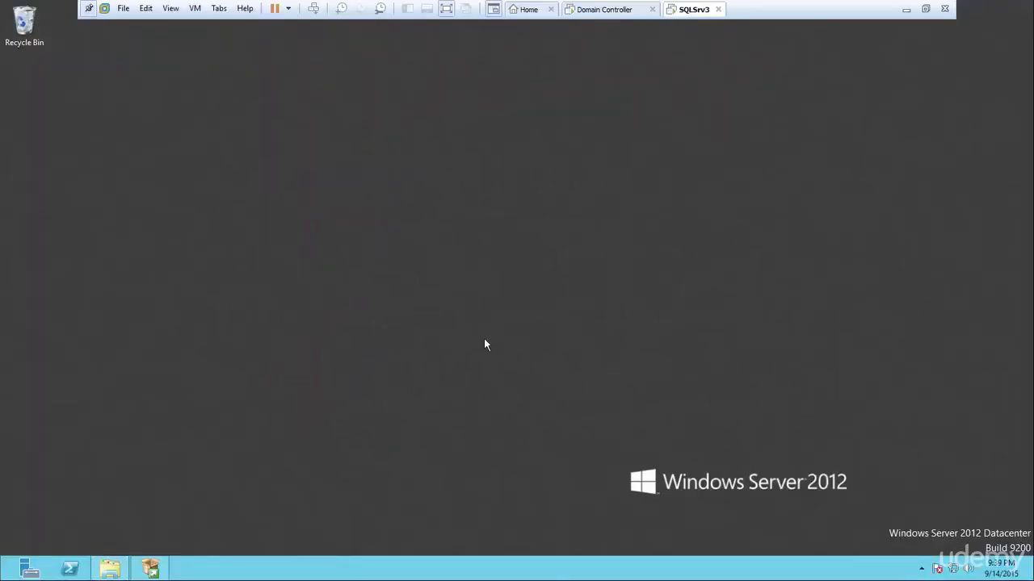
right_click(150, 569)
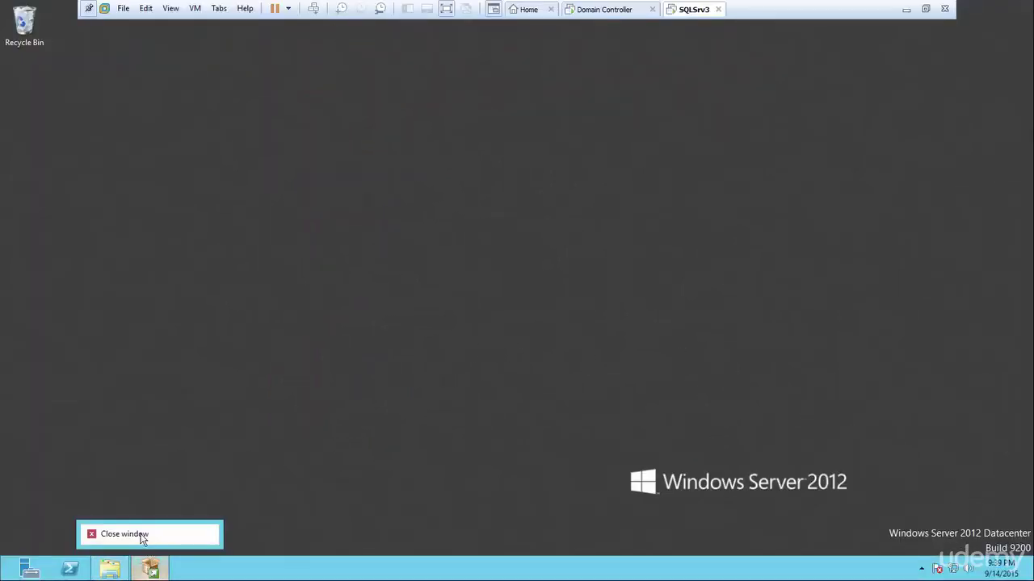
left_click(138, 537)
left_click(109, 571)
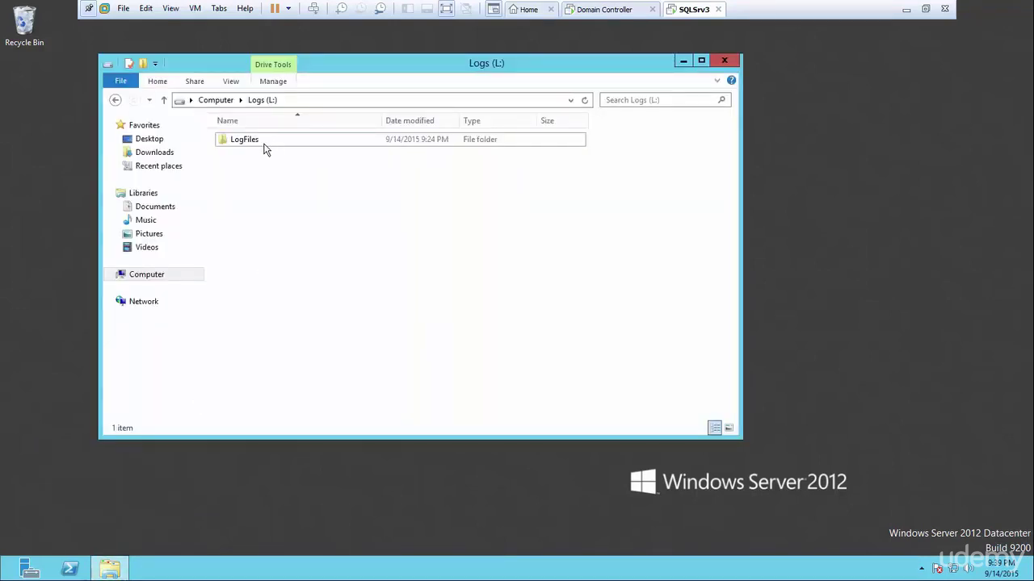
double_click(266, 149)
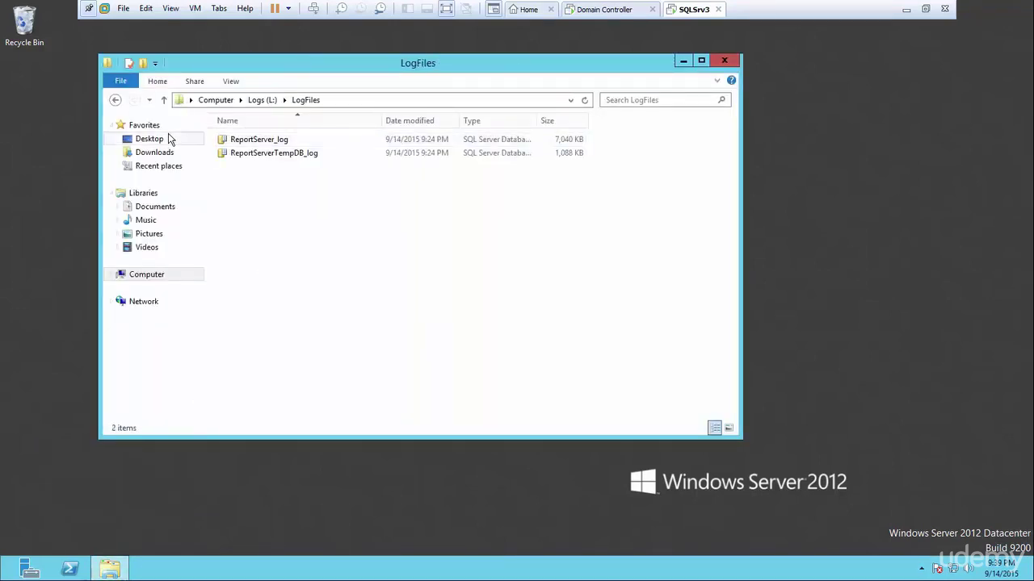
left_click(115, 100)
left_click(115, 100)
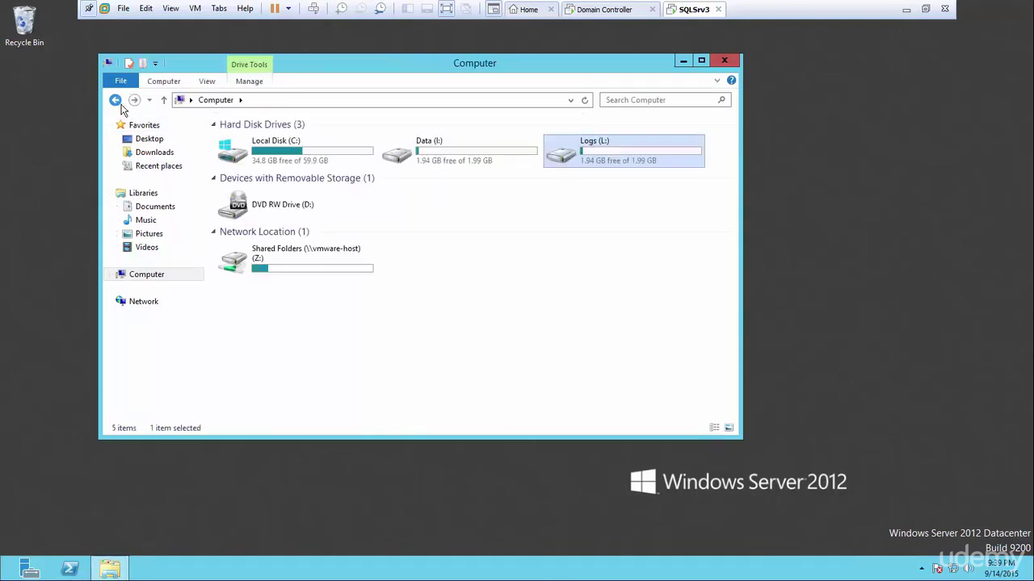
Check the ReportServer data files in I:\DataFiles.
double_click(457, 171)
left_click(251, 139)
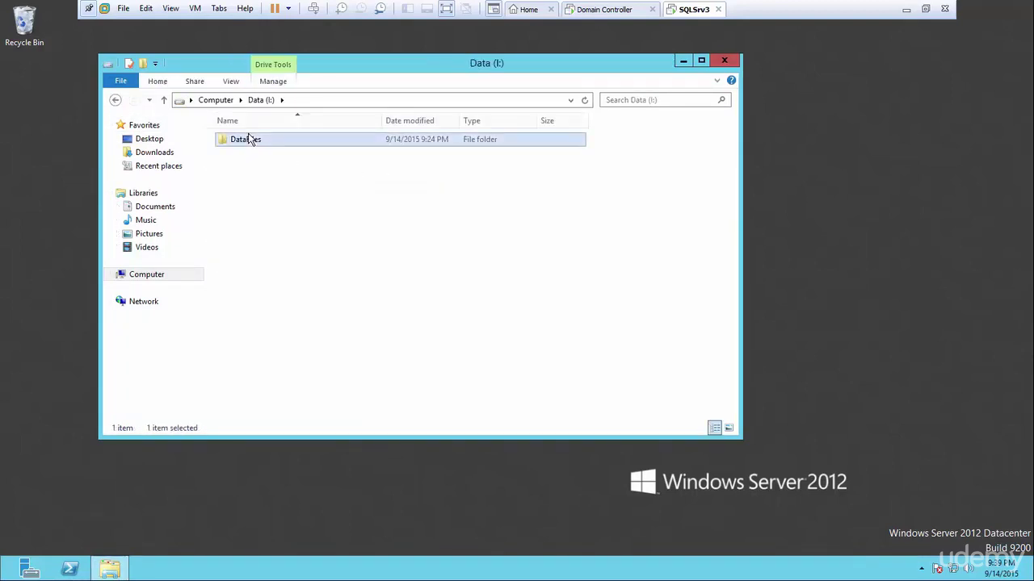
double_click(250, 139)
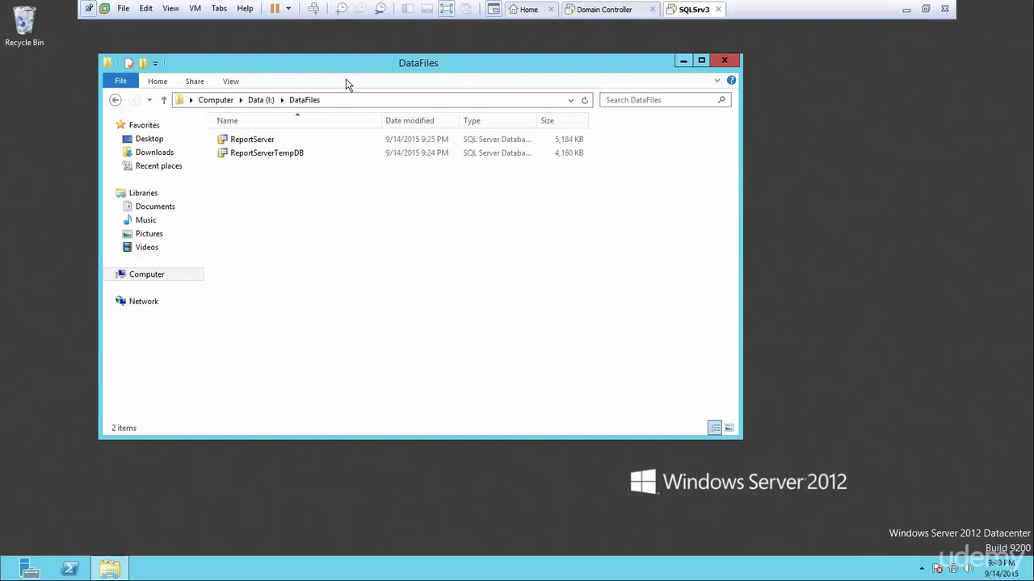
left_click(114, 100)
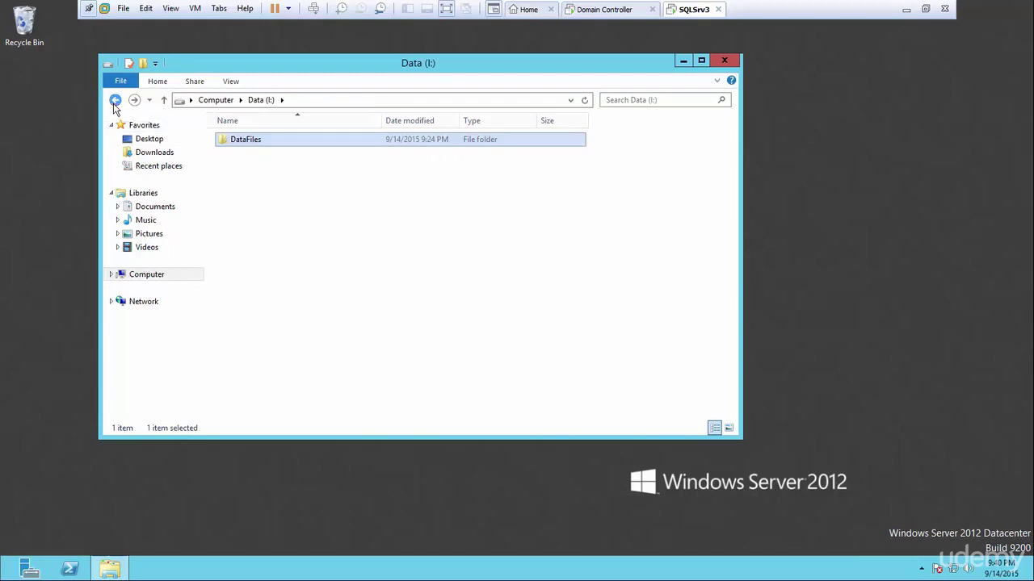
left_click(115, 100)
Check the ReportServer log files in L:\LogFiles, then minimize File Explorer.
double_click(599, 163)
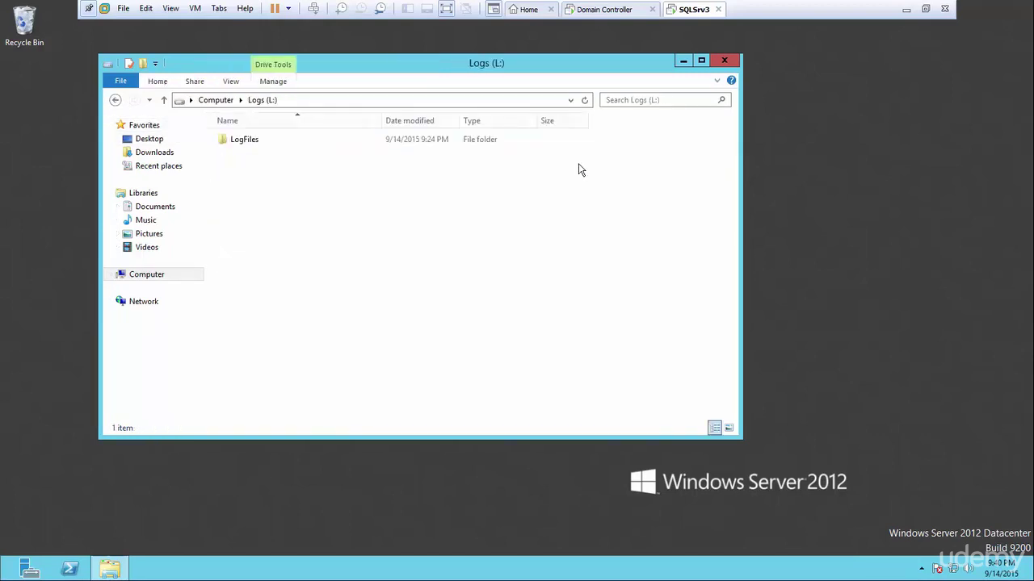
left_click(255, 140)
double_click(255, 140)
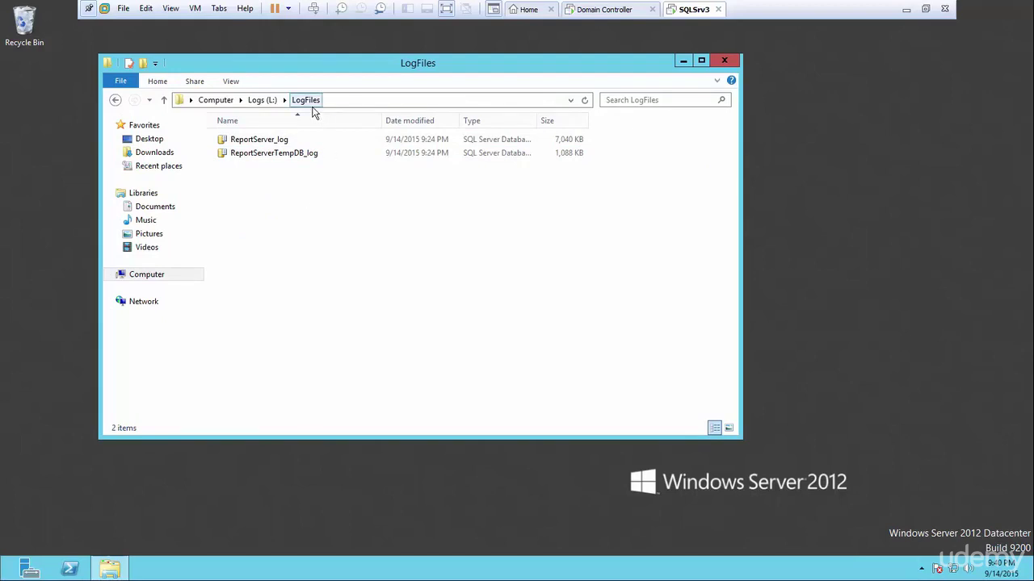
left_click(683, 61)
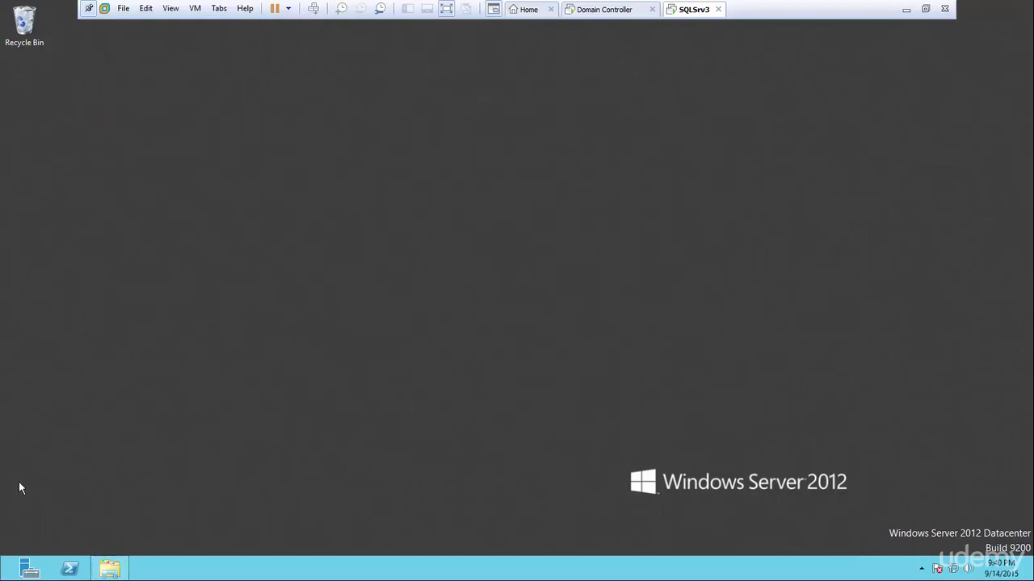
Launch SQL Server Management Studio from the Start screen.
left_click(31, 569)
left_click(8, 571)
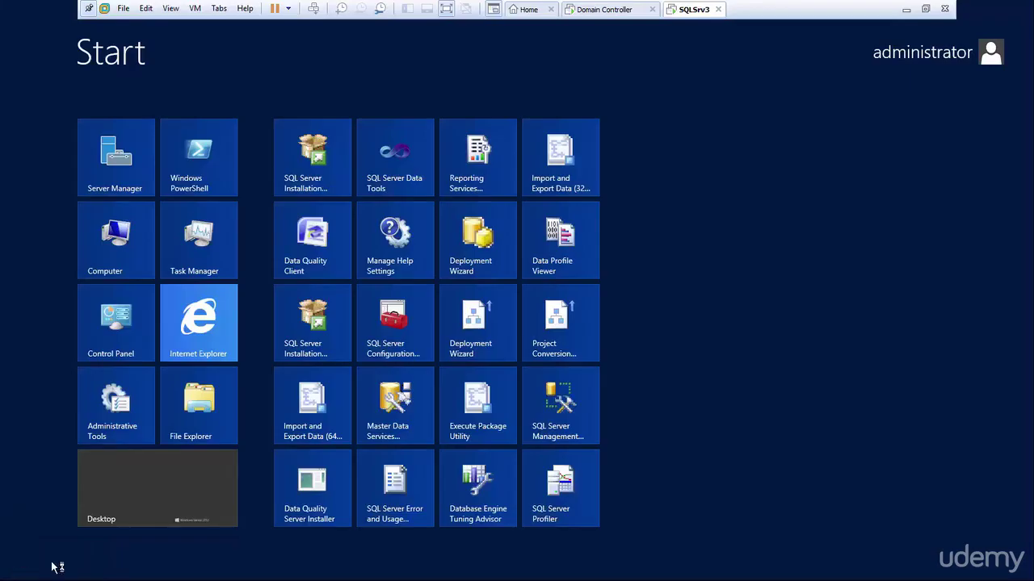
left_click(565, 413)
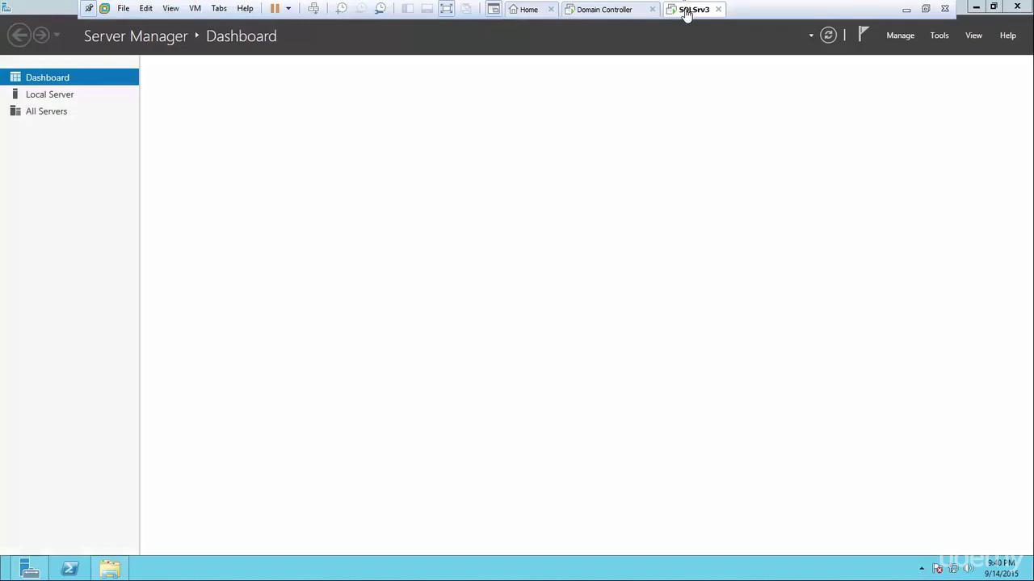
Close Server Manager and minimize File Explorer, left at the list of drives.
left_click(1019, 9)
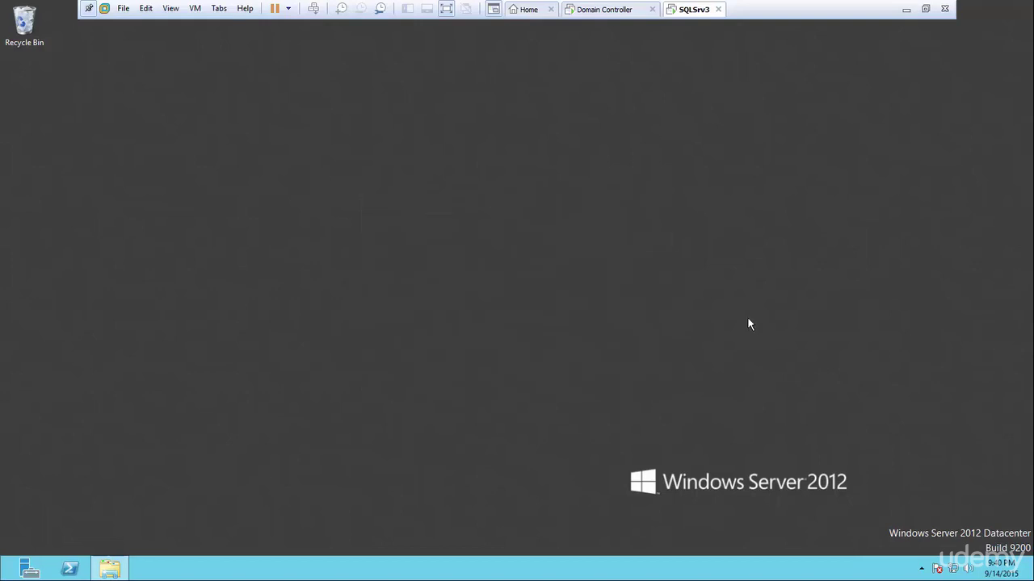
left_click(111, 569)
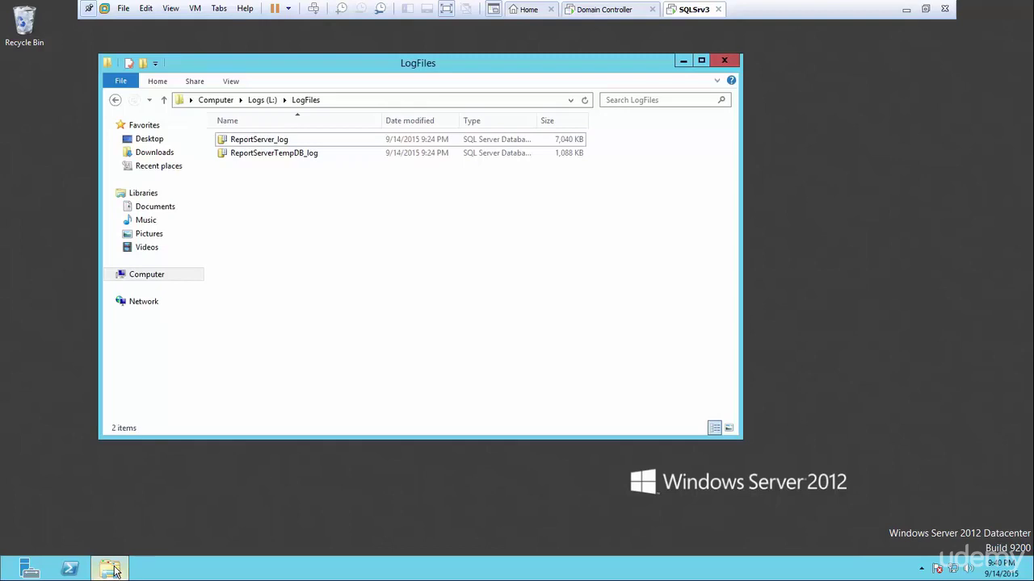
left_click(203, 103)
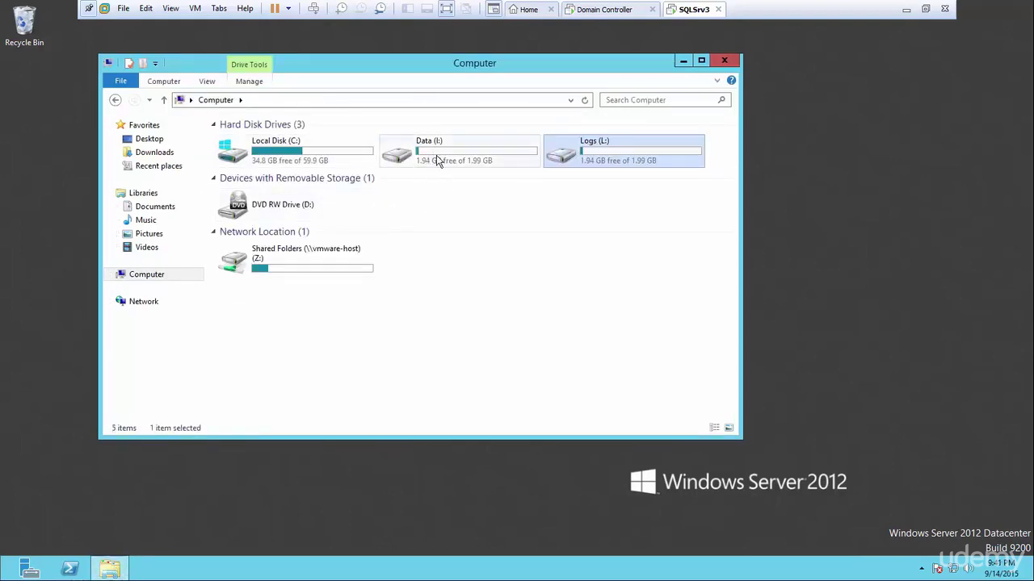
left_click(684, 62)
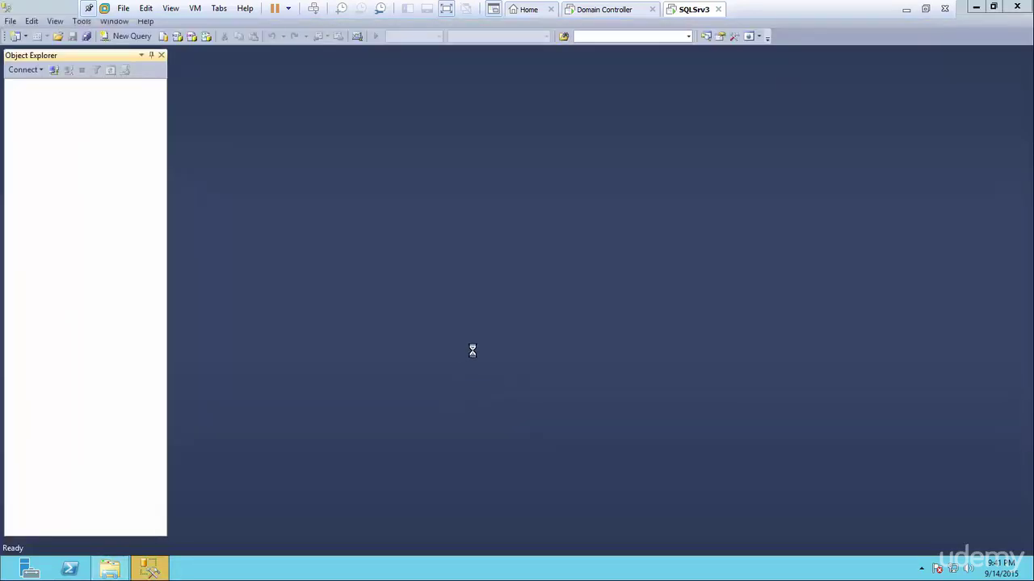
Connect to SERVERTHREE and start a new database from the Databases node.
left_click(449, 303)
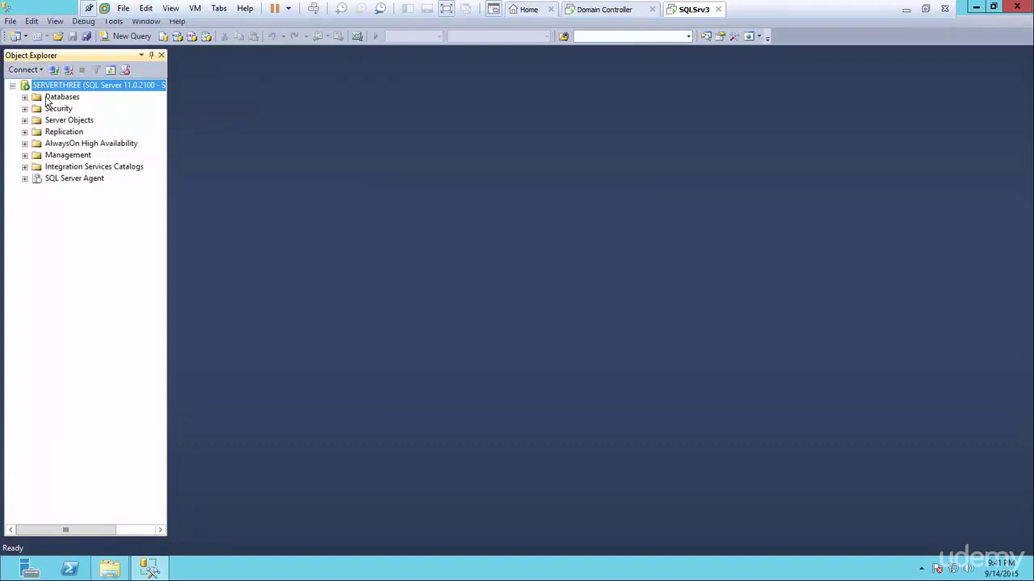
left_click(56, 99)
right_click(54, 98)
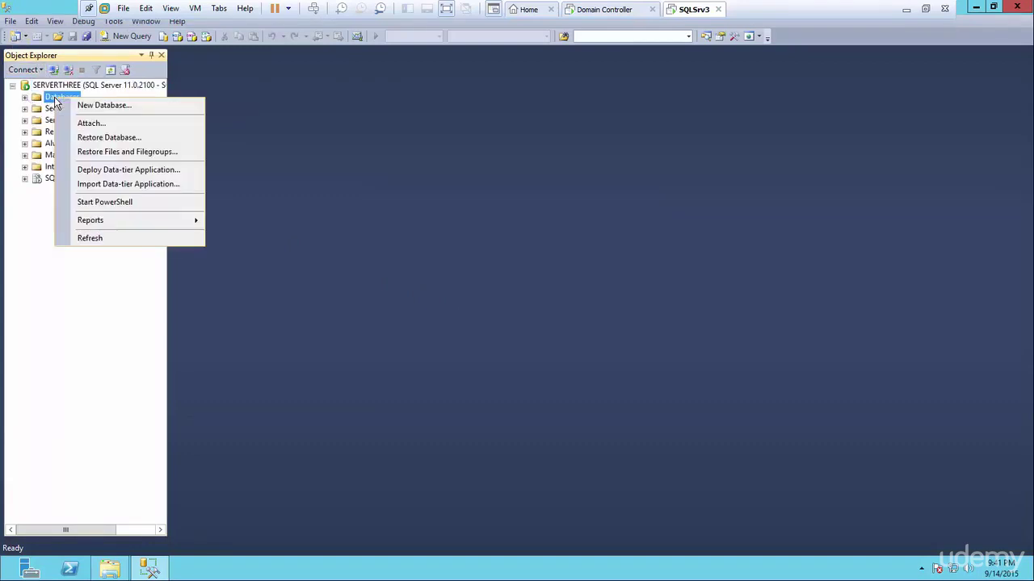
left_click(139, 110)
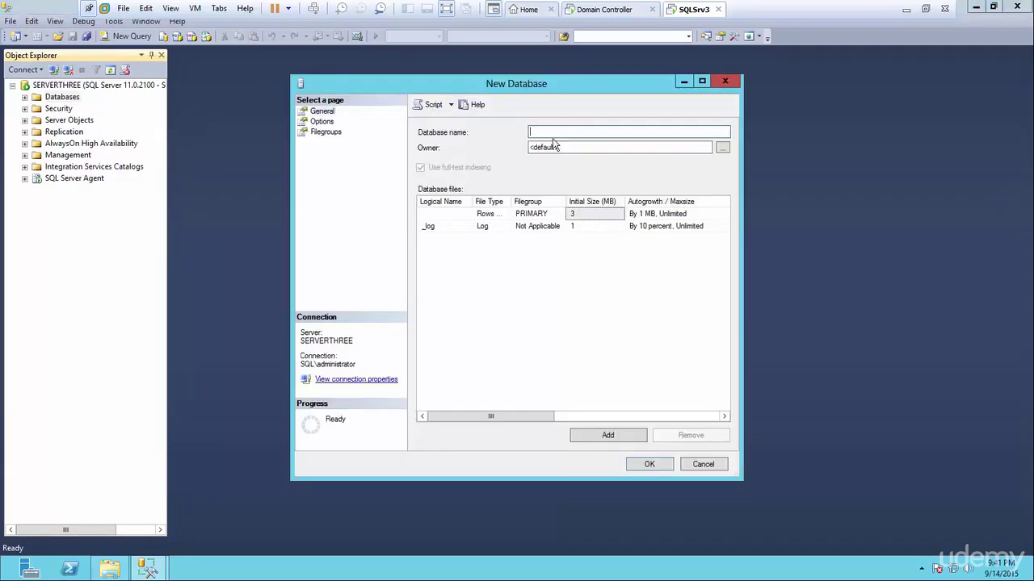
Create the database named Test and confirm it appears under Databases.
type("Test")
left_click(651, 466)
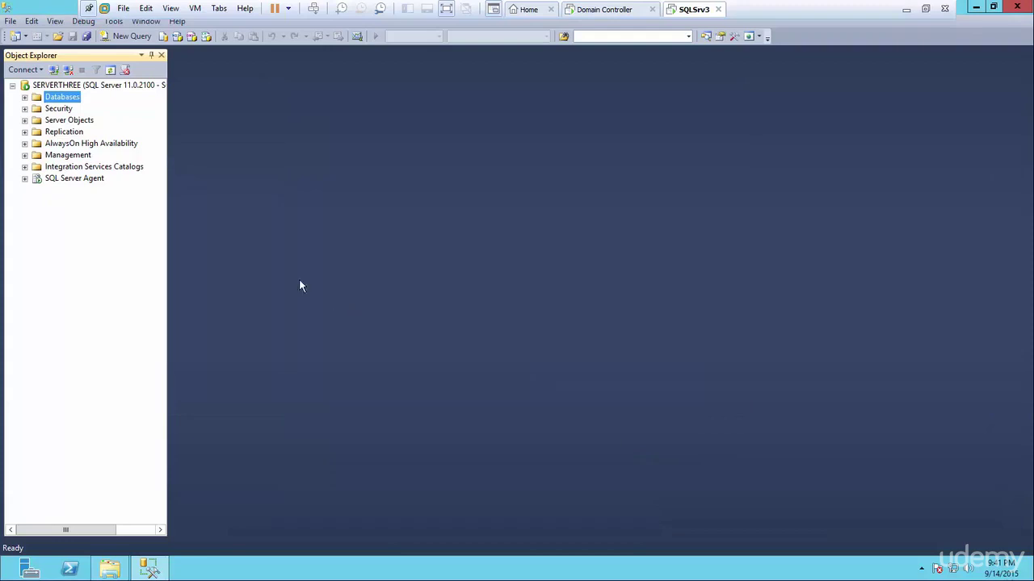
left_click(24, 97)
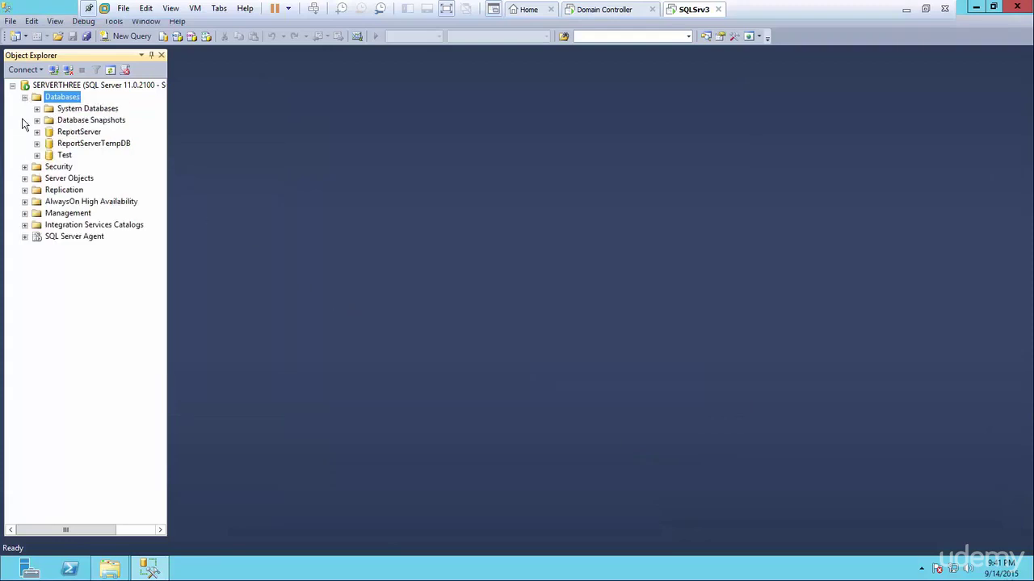
left_click(65, 155)
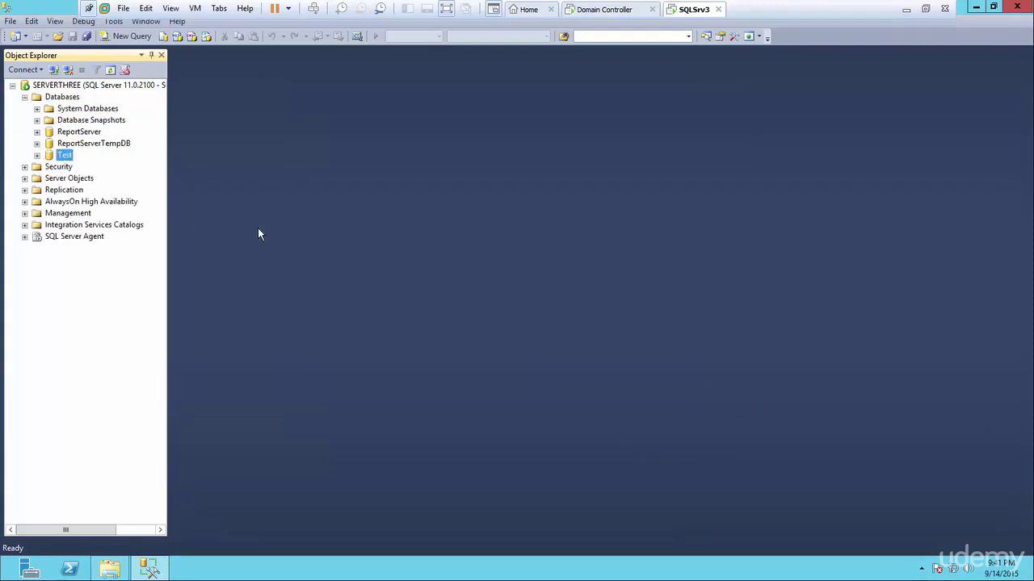
left_click(111, 569)
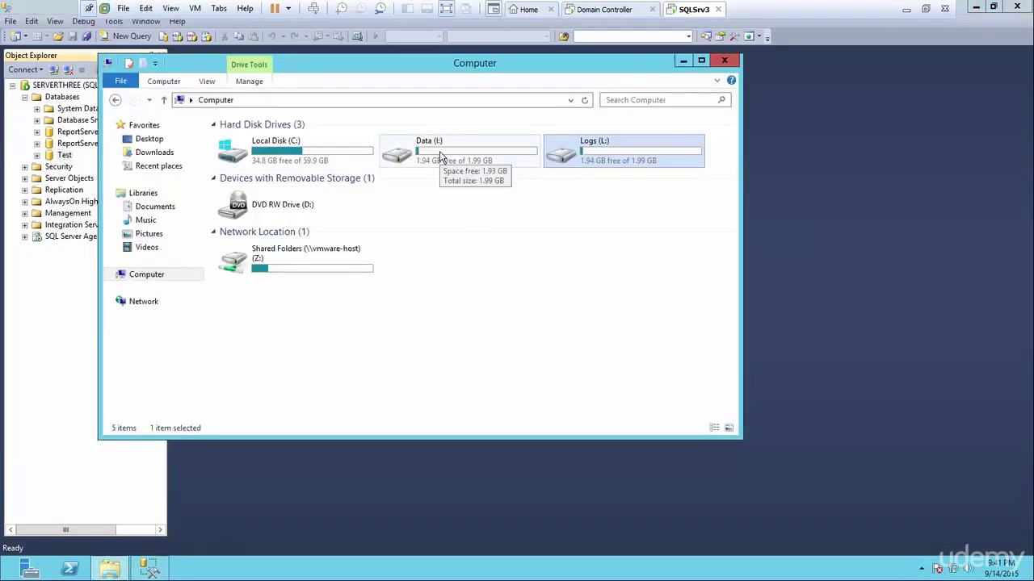
Verify the Test data file is in I:\DataFiles and Test_log is in L:\LogFiles, then close Explorer.
double_click(440, 156)
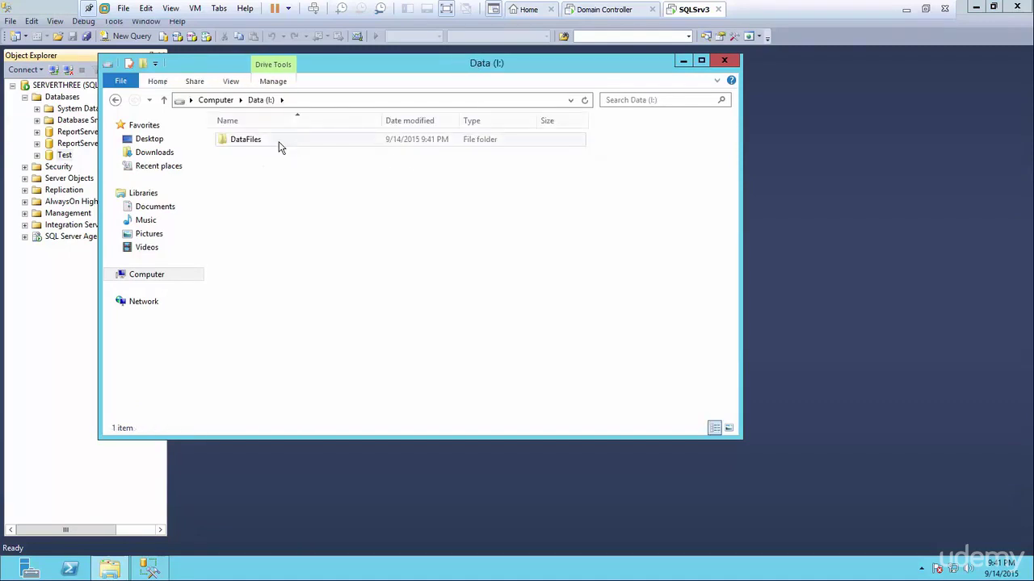
double_click(280, 144)
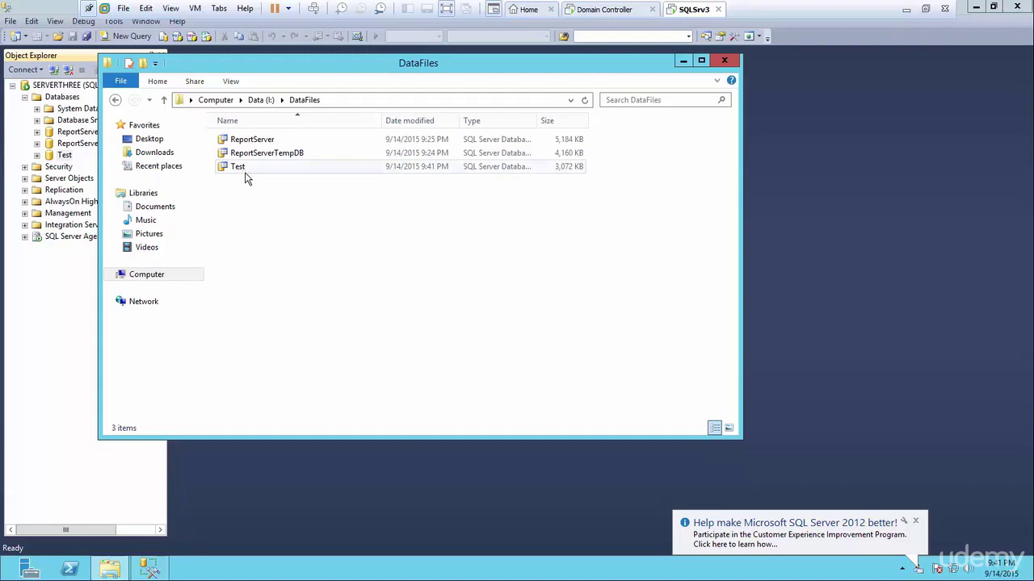
left_click(114, 99)
left_click(114, 99)
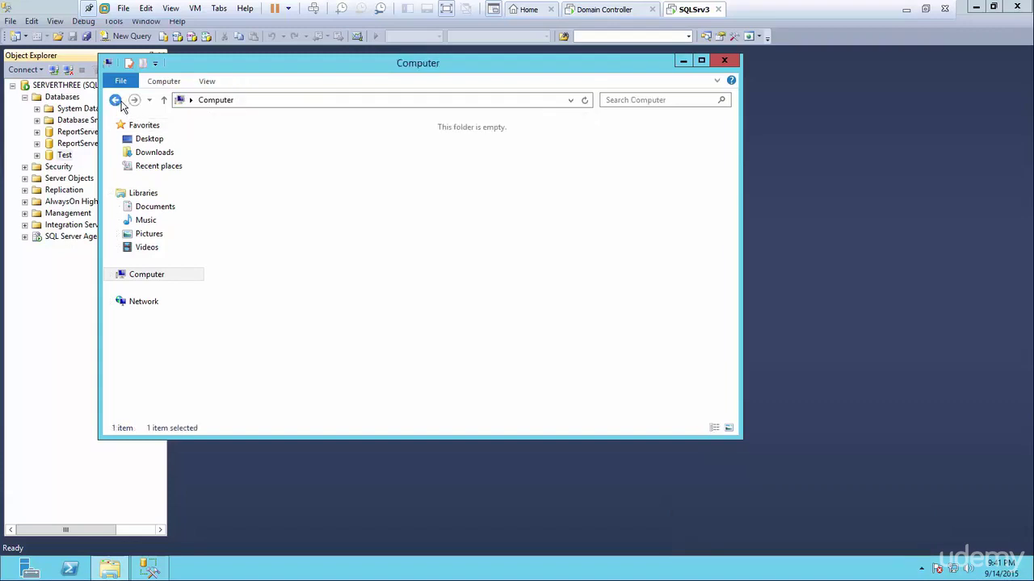
double_click(604, 155)
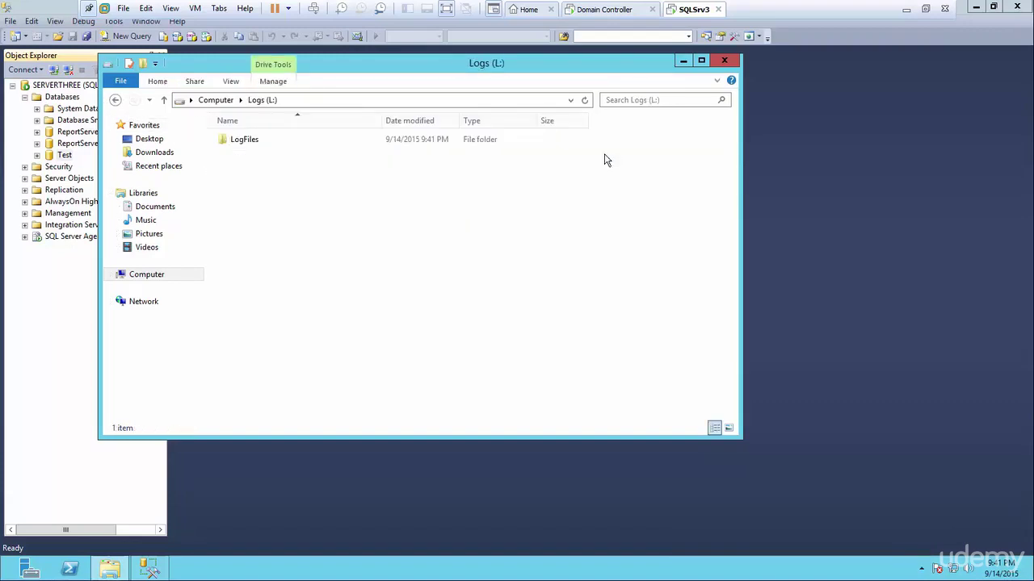
double_click(244, 140)
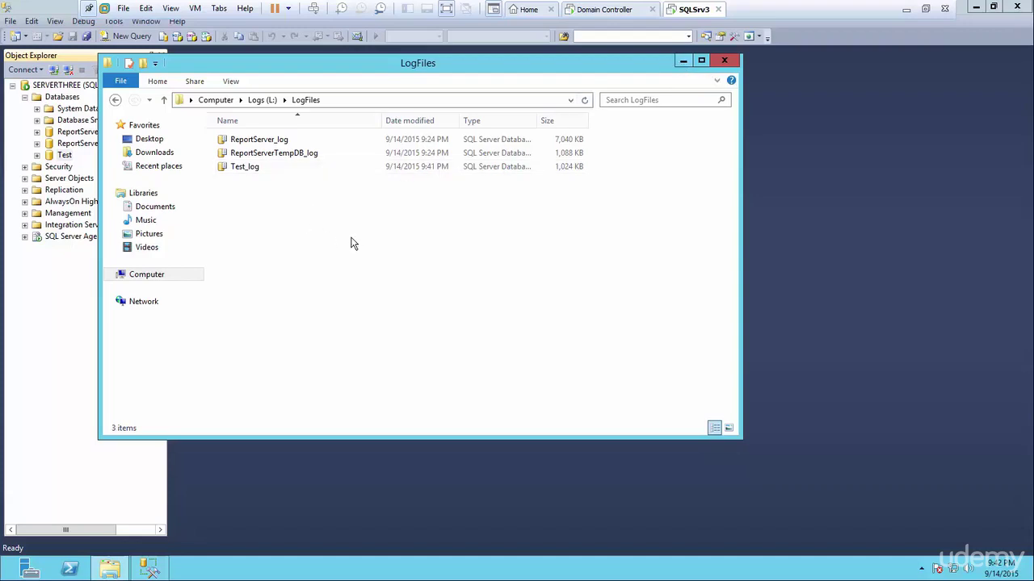
left_click(723, 63)
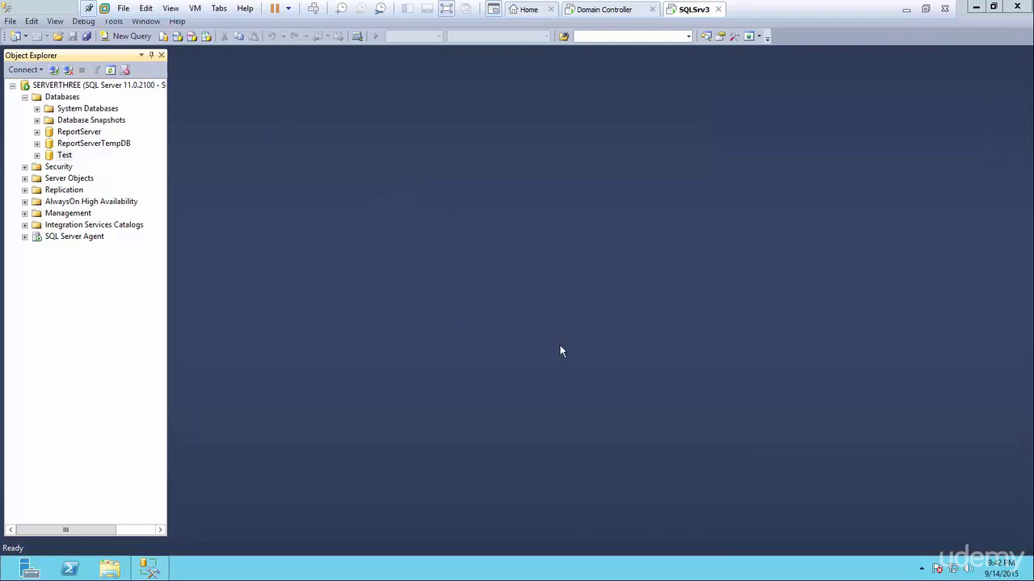
Refresh the Databases list, switch between the VMware machine tabs, and exit SQLSrv3 full-screen.
left_click(25, 97)
left_click(25, 97)
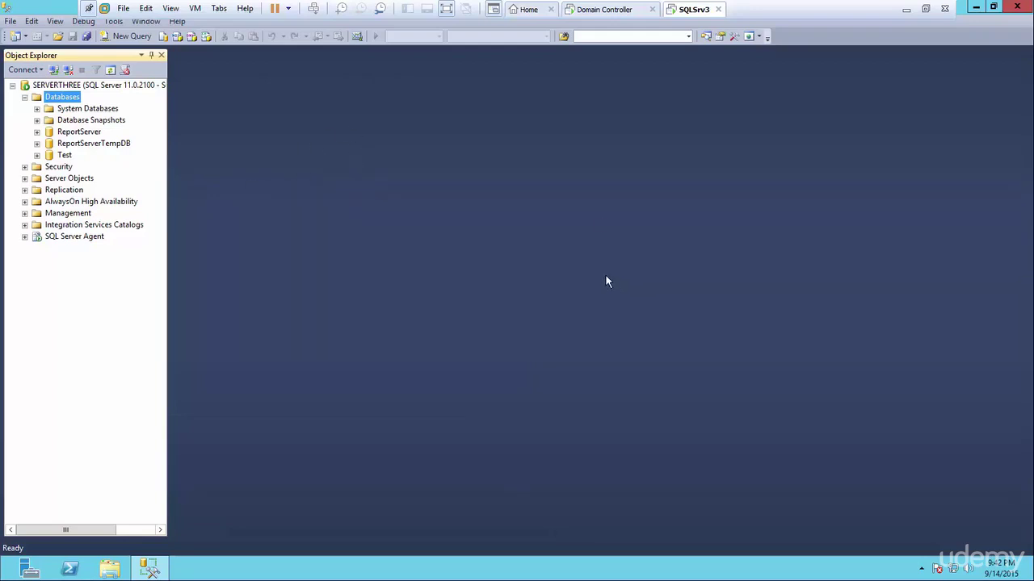
left_click(601, 9)
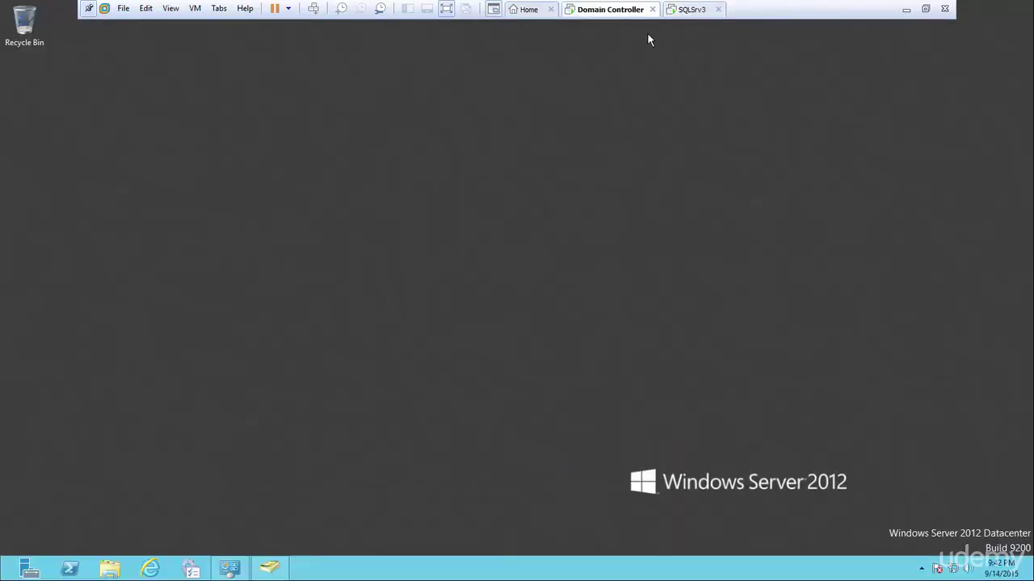
left_click(683, 11)
left_click(612, 12)
left_click(695, 10)
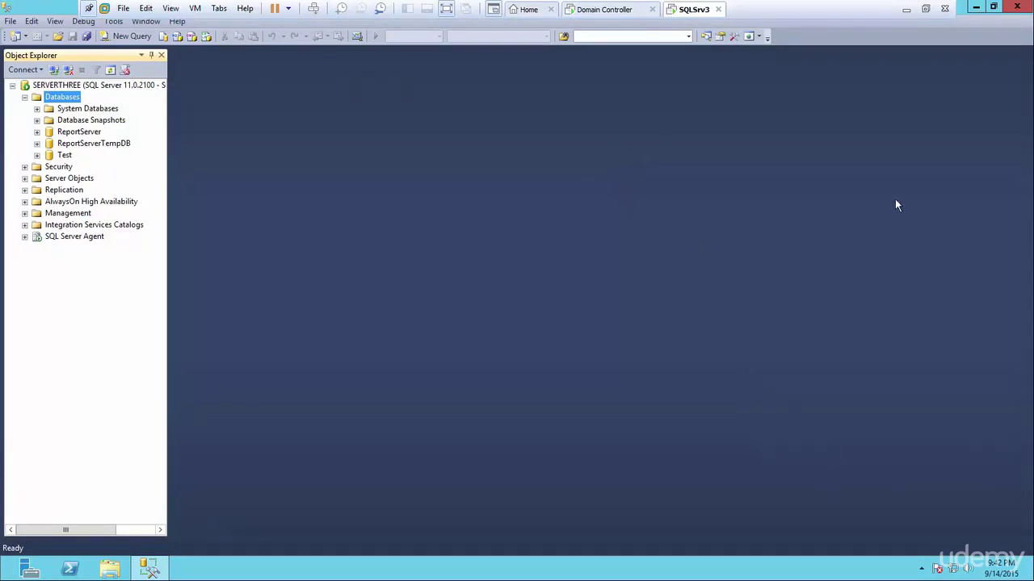
left_click(926, 9)
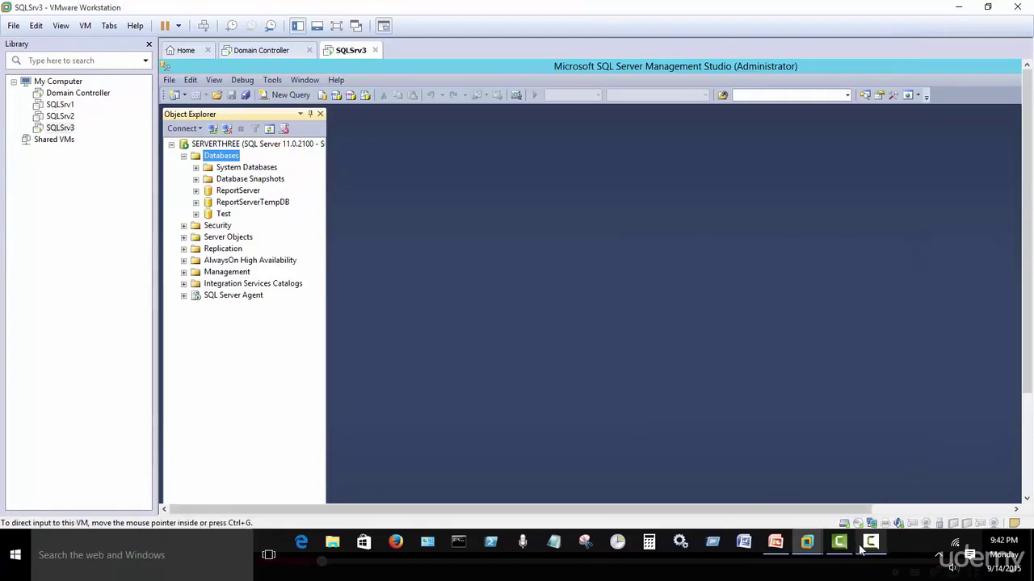